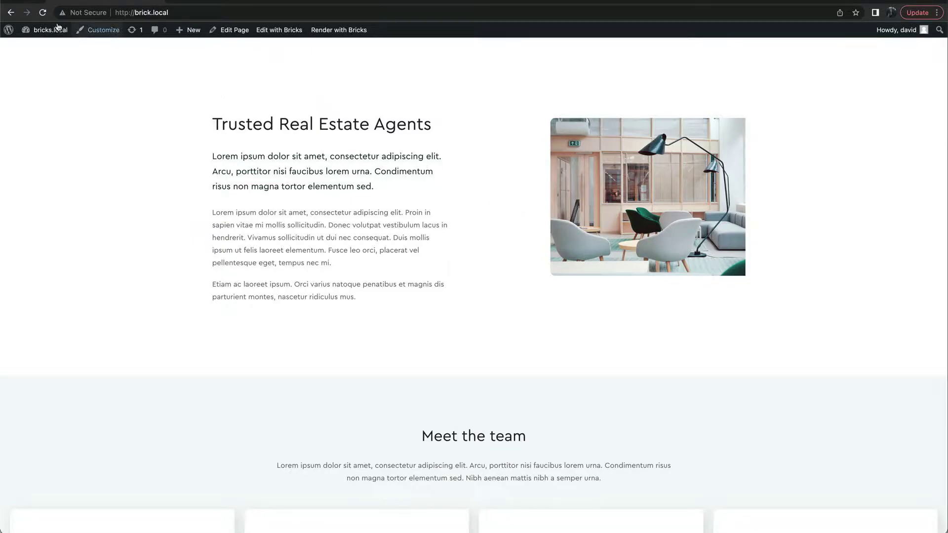
Step: Reload the home page, close the Welcome popup, and open the page in Bricks
click(42, 12)
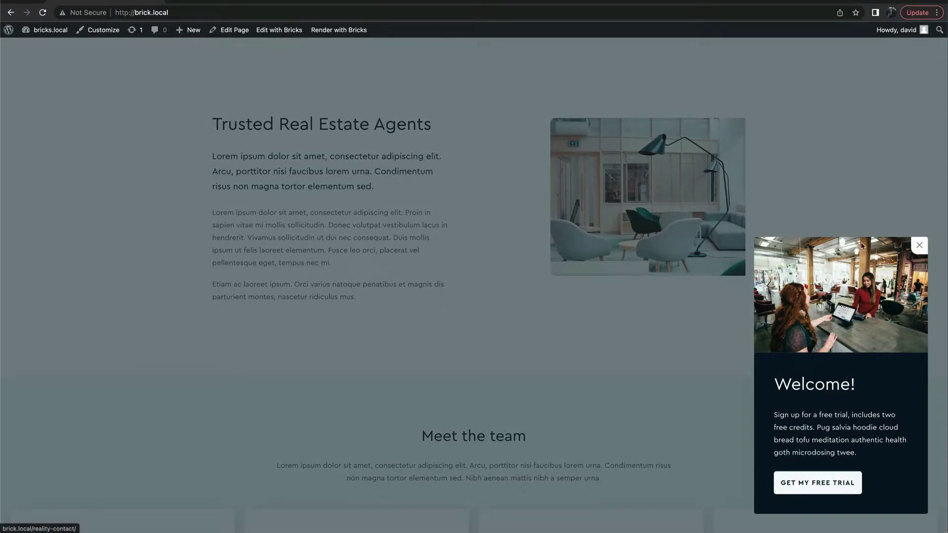
click(916, 246)
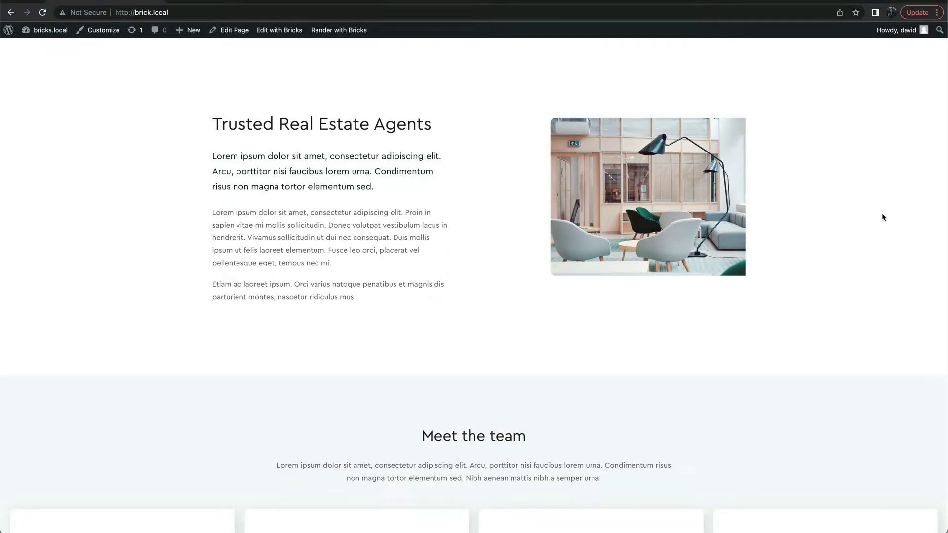
click(279, 31)
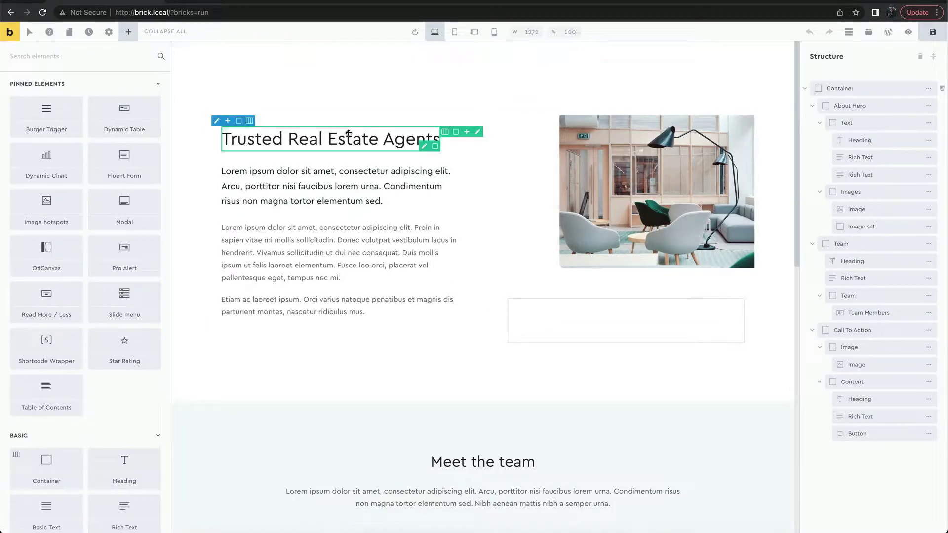
Step: Collapse the Container's structure tree and add a Modal element found by searching 'modal'
click(804, 88)
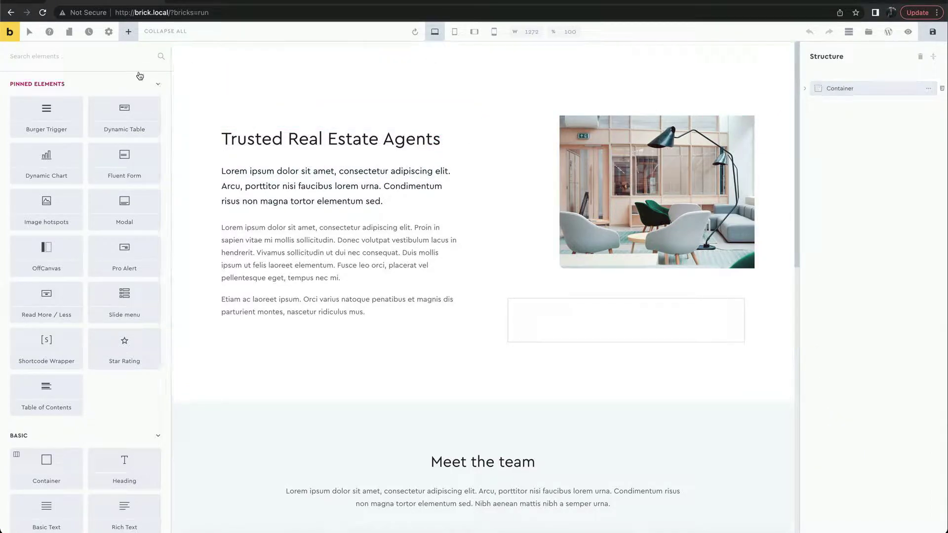
click(100, 56)
text(moda)
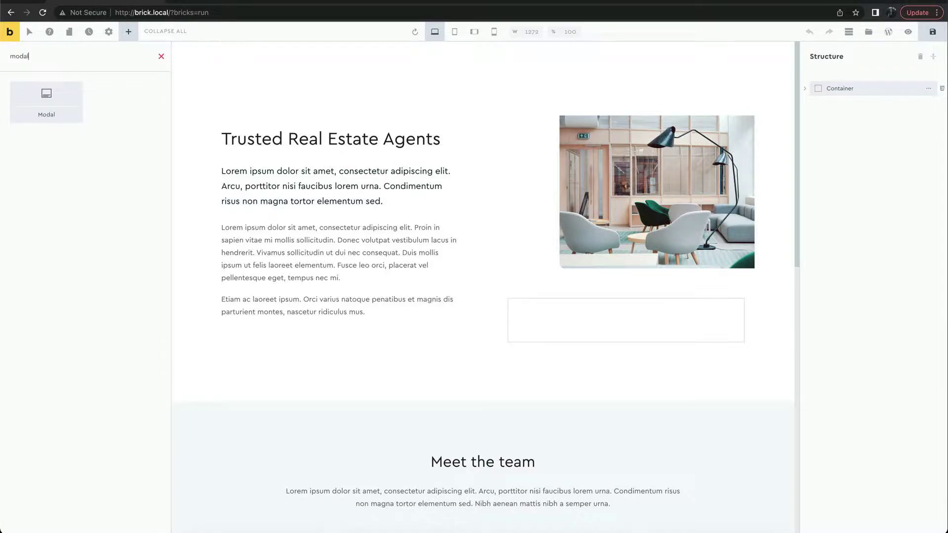
text(l)
click(60, 97)
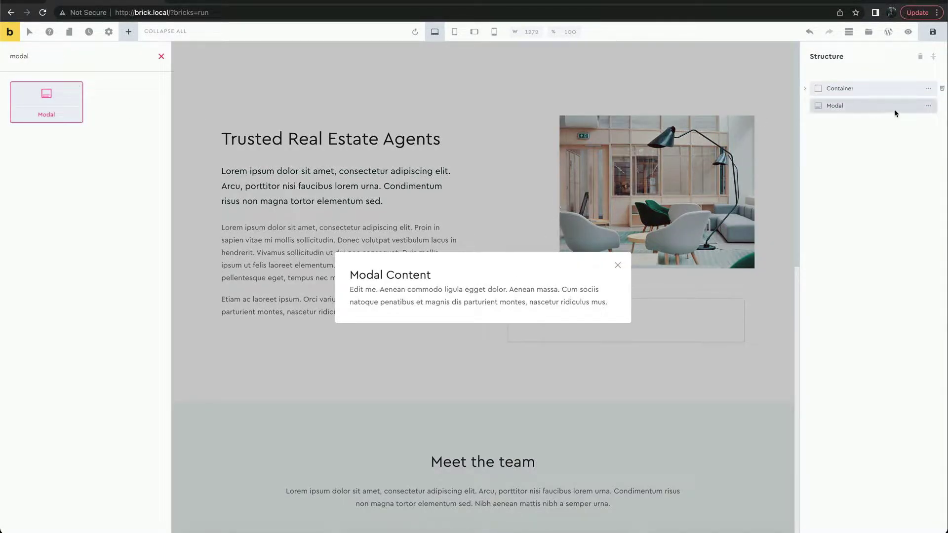
Step: Delete the trial Modal from the page and open the footer template for editing
click(928, 106)
click(831, 105)
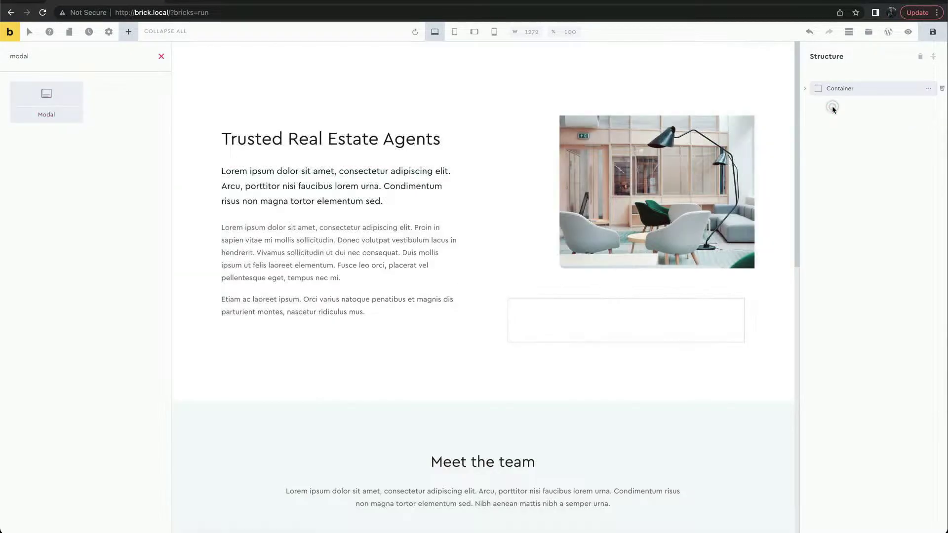
scroll(770, 125, down, 12)
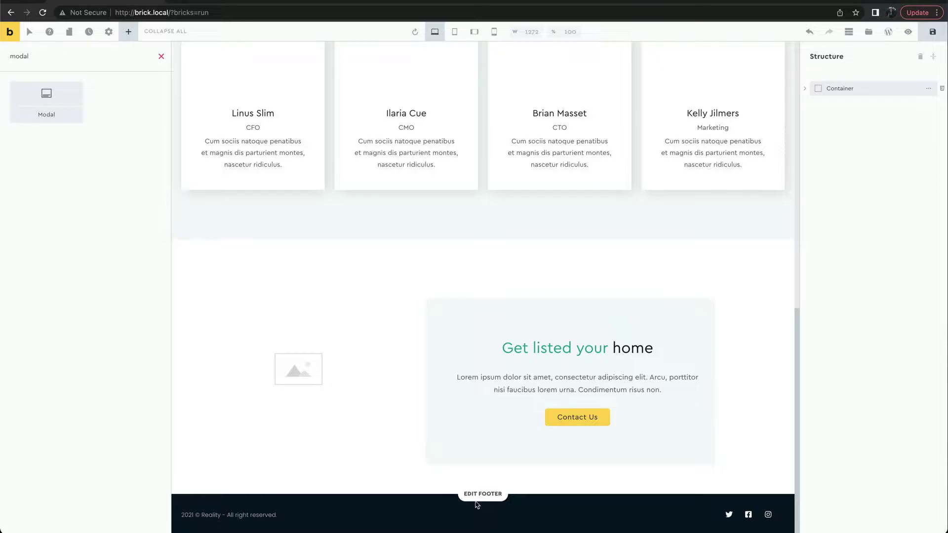
click(479, 496)
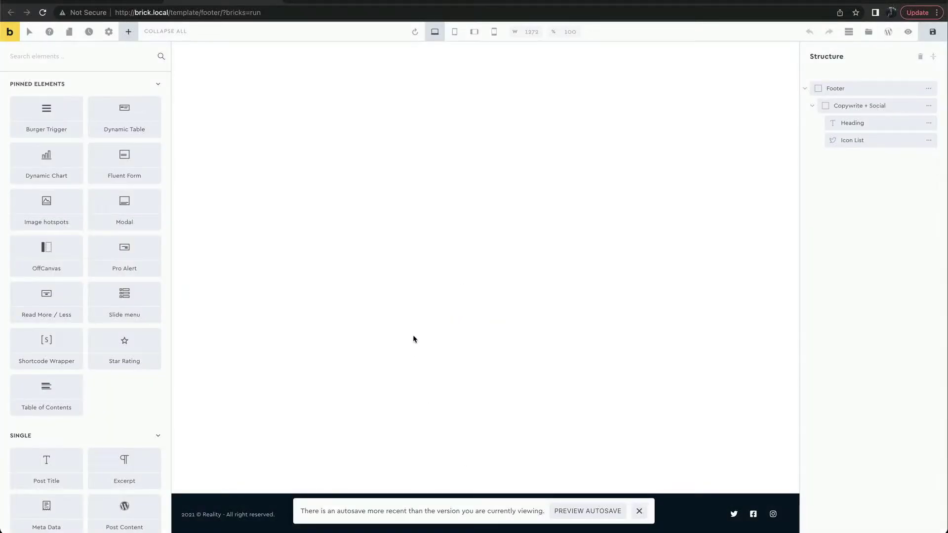
click(638, 511)
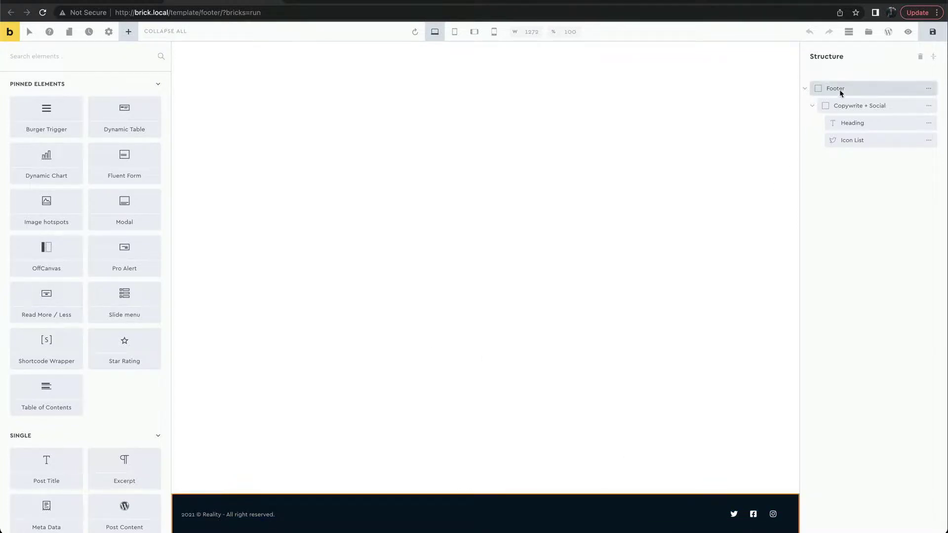
Step: Add a Modal element to the footer by searching 'modal', then select it
click(126, 56)
text(modal)
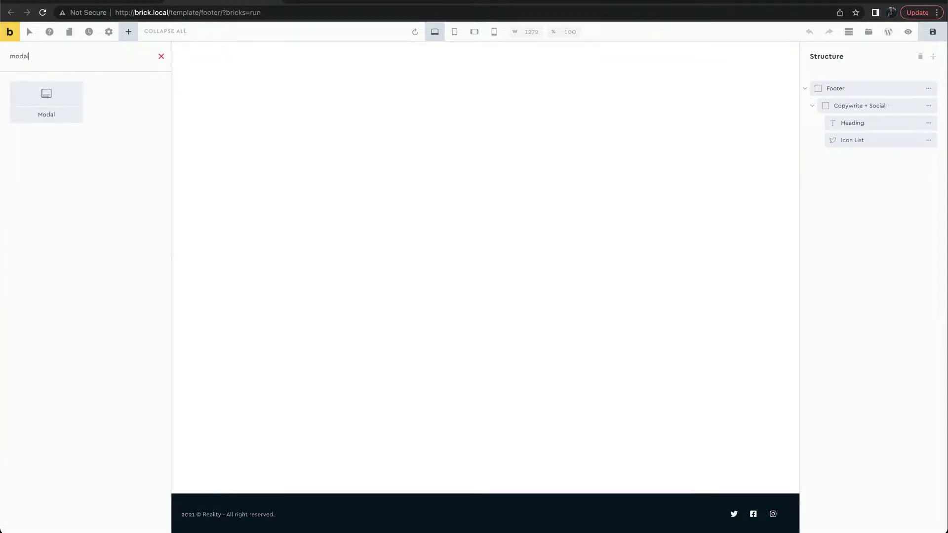
click(50, 98)
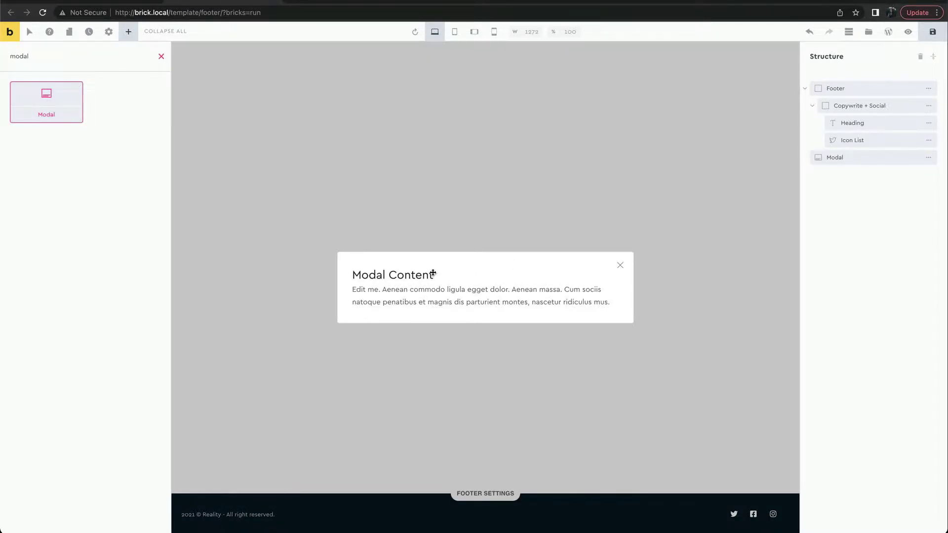
click(456, 262)
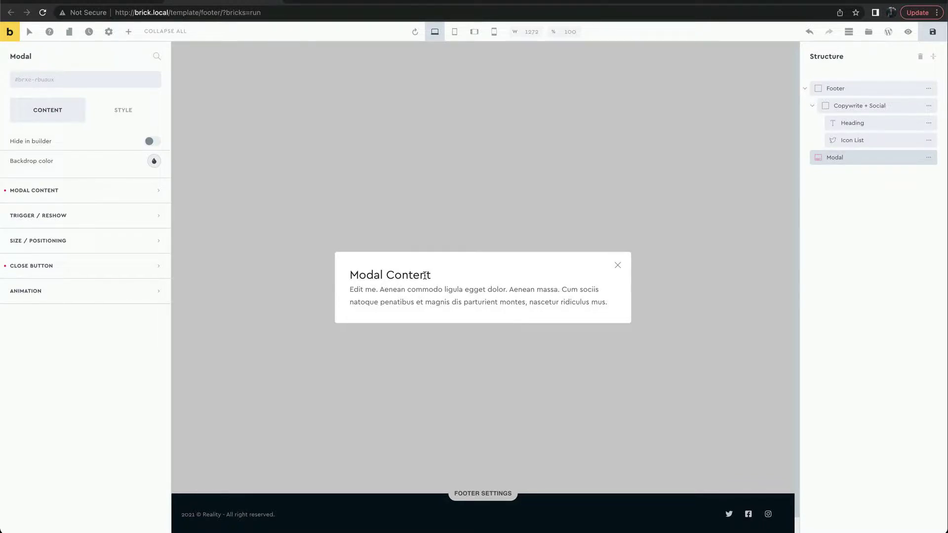
Step: Make the word 'Content' in the modal heading bold
double_click(410, 276)
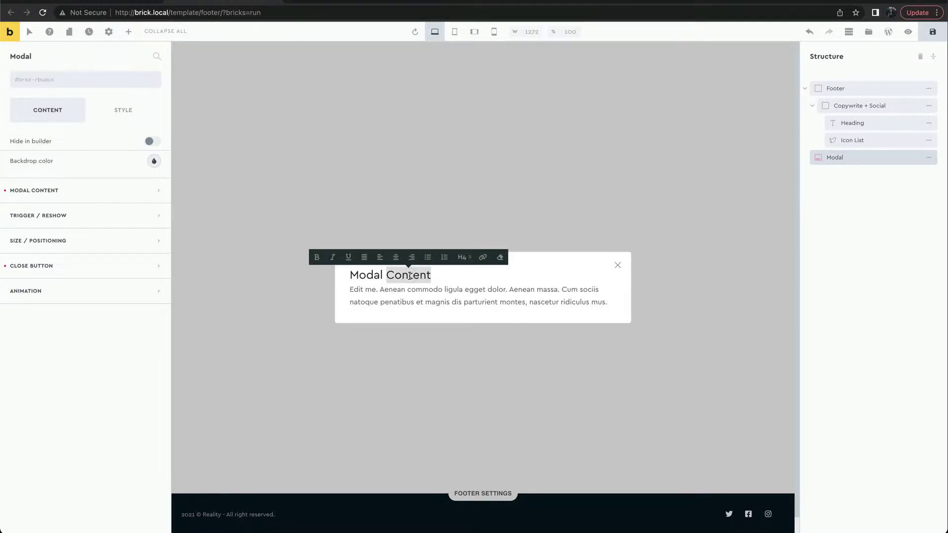
click(316, 257)
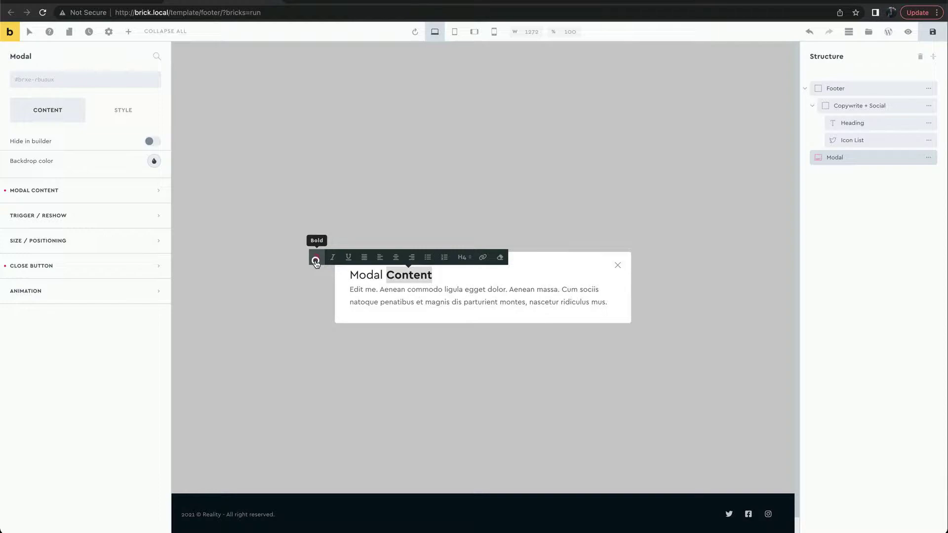
click(433, 295)
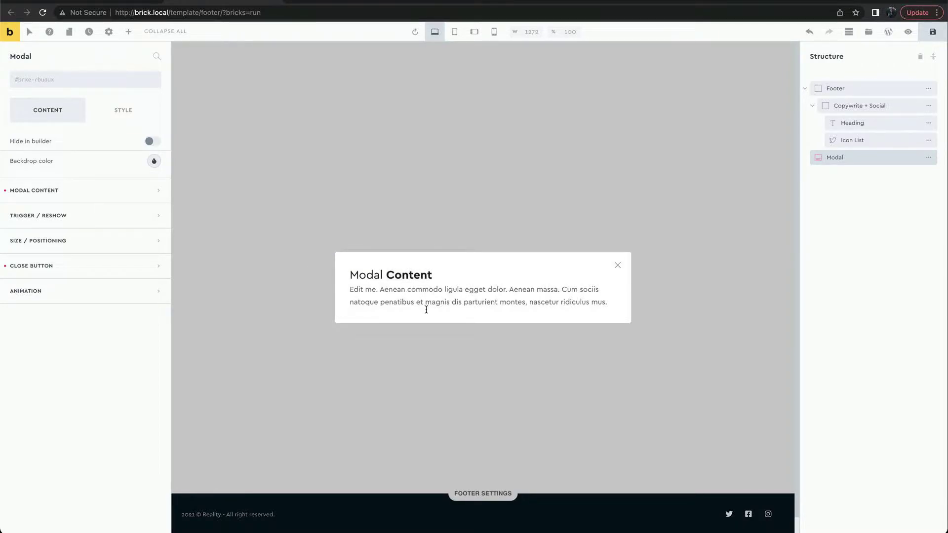
Step: Expand Modal Content and browse the dynamic data list without inserting anything
click(124, 196)
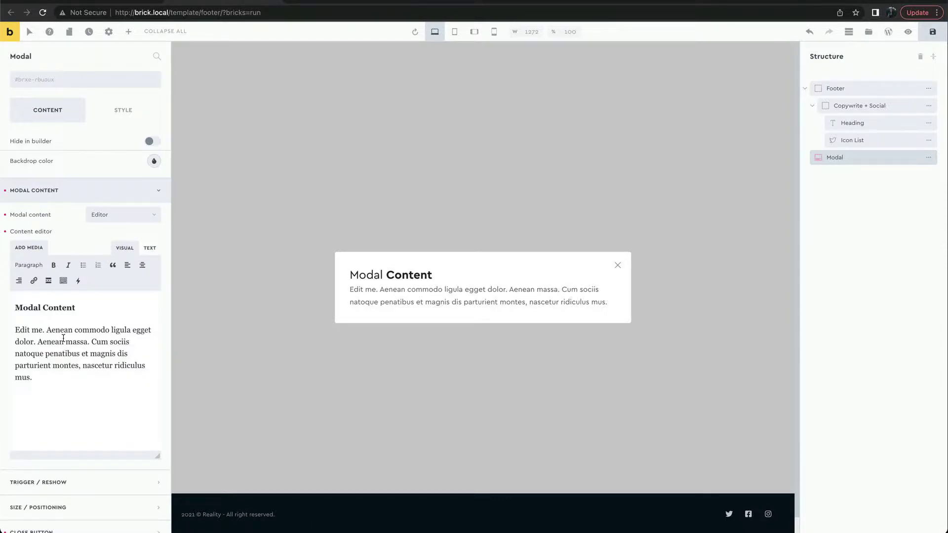
drag(16, 330, 64, 375)
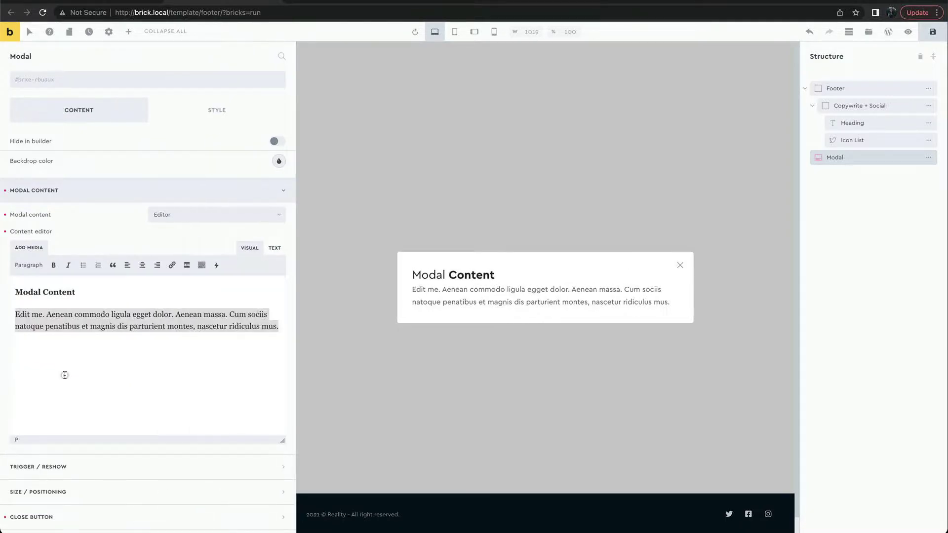
click(216, 266)
mouse_move(266, 334)
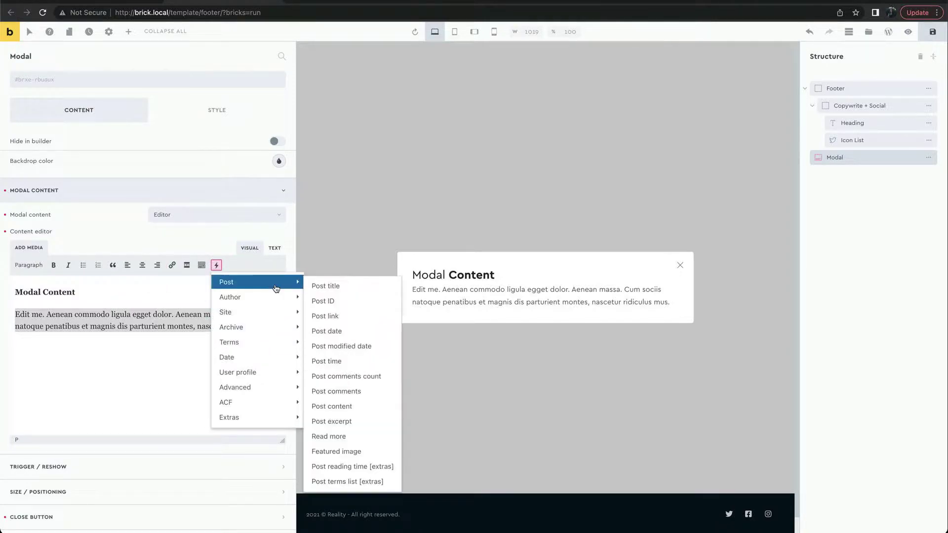
click(168, 326)
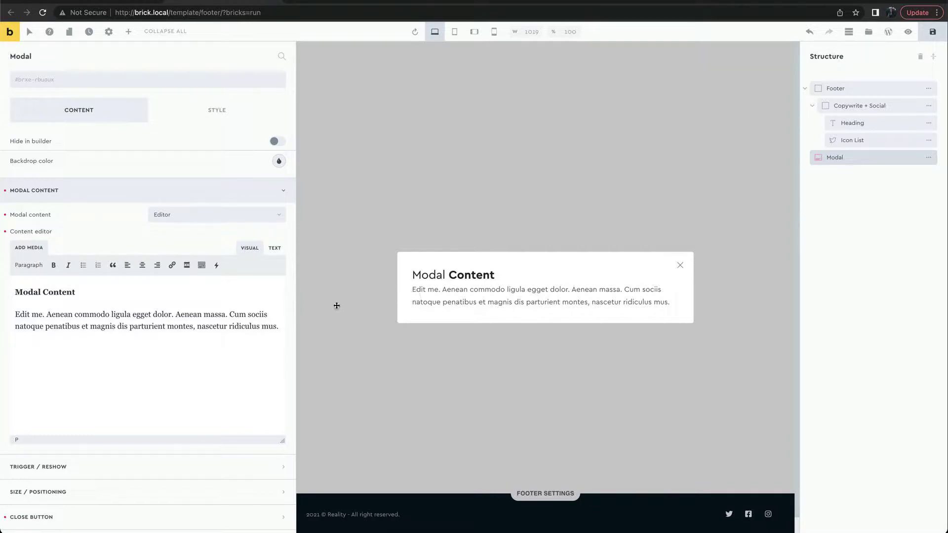
Step: Try Nested elements and Bricks template as content source, then return to Editor
click(235, 215)
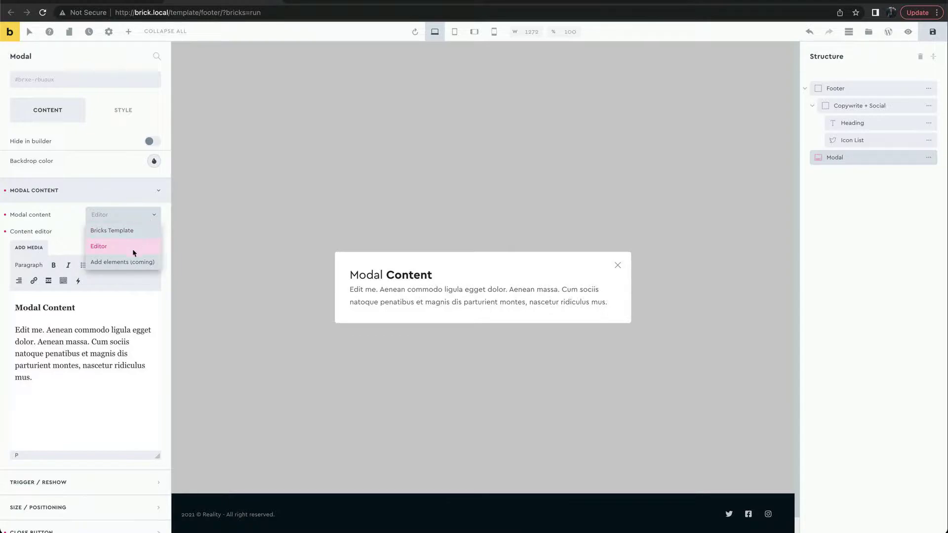
click(128, 261)
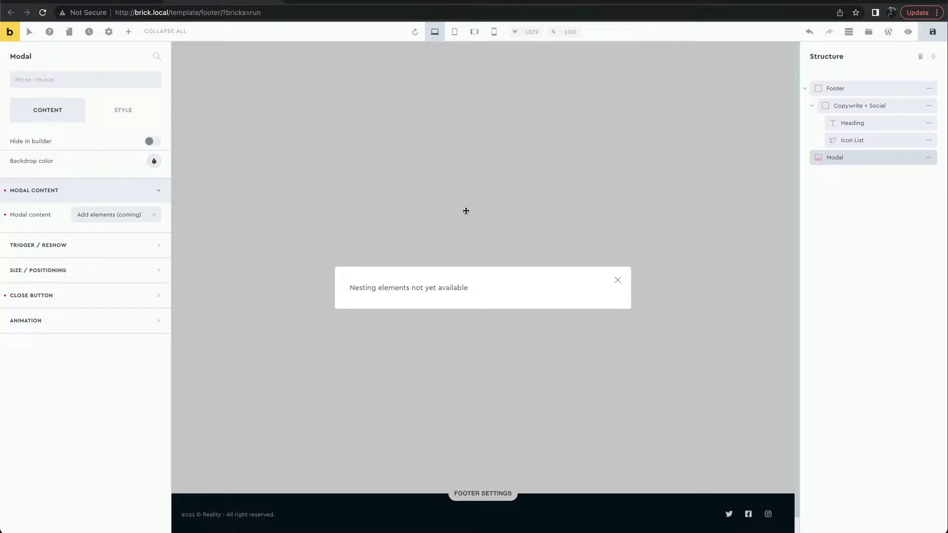
click(115, 215)
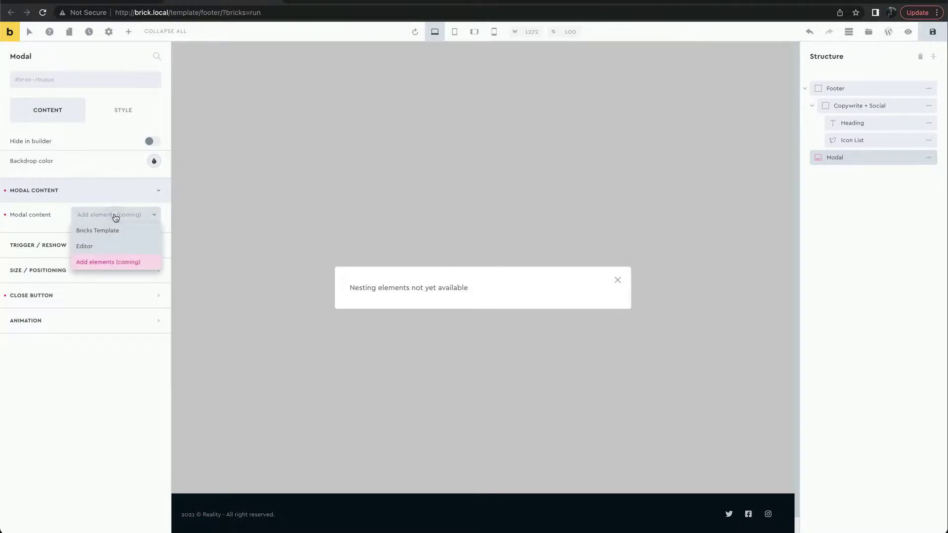
click(122, 230)
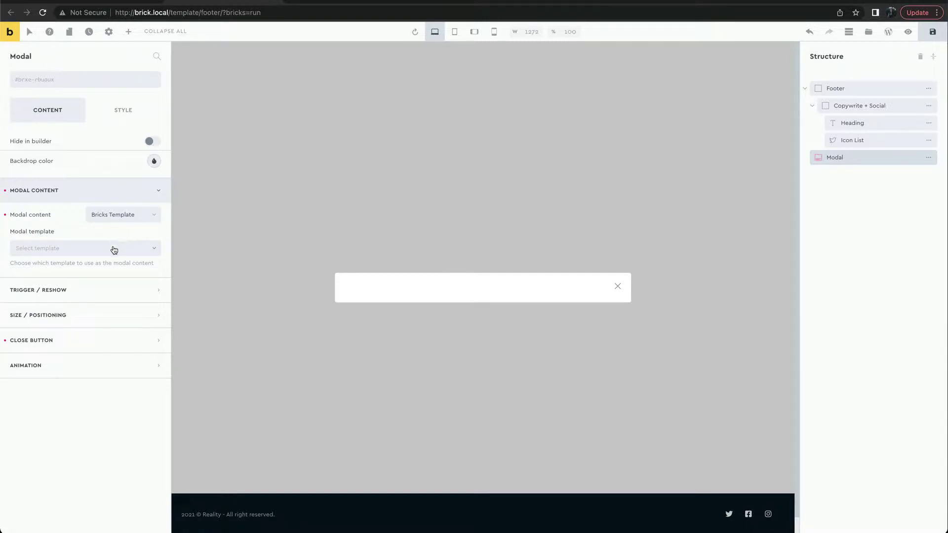
click(121, 215)
click(114, 248)
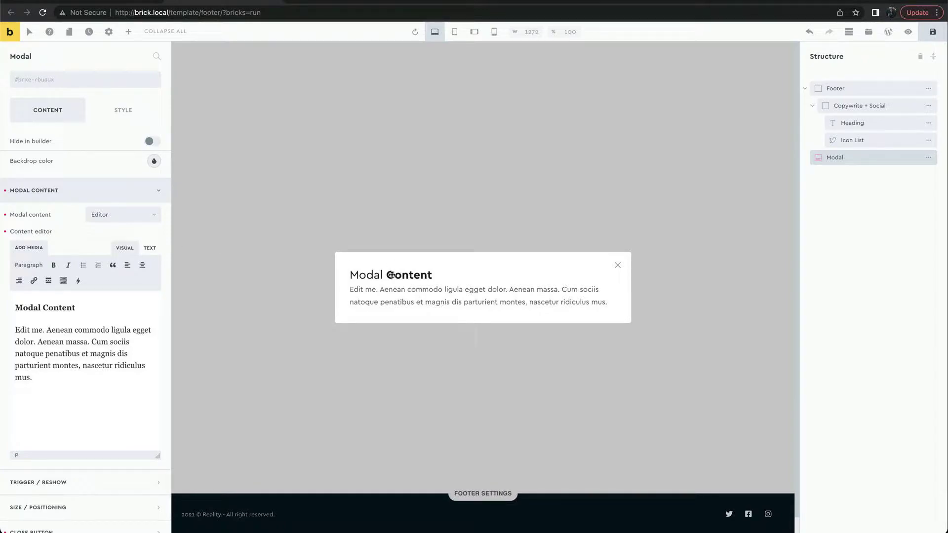
click(119, 191)
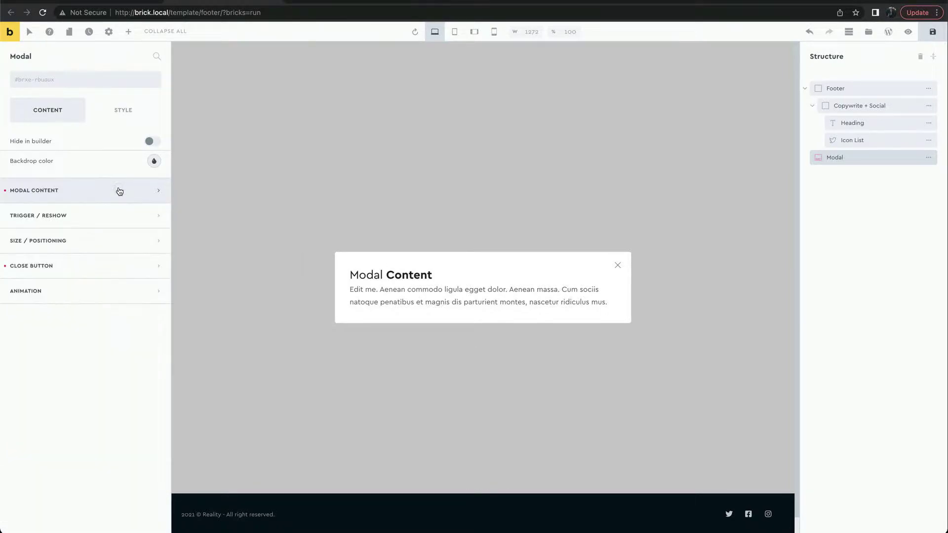
click(155, 162)
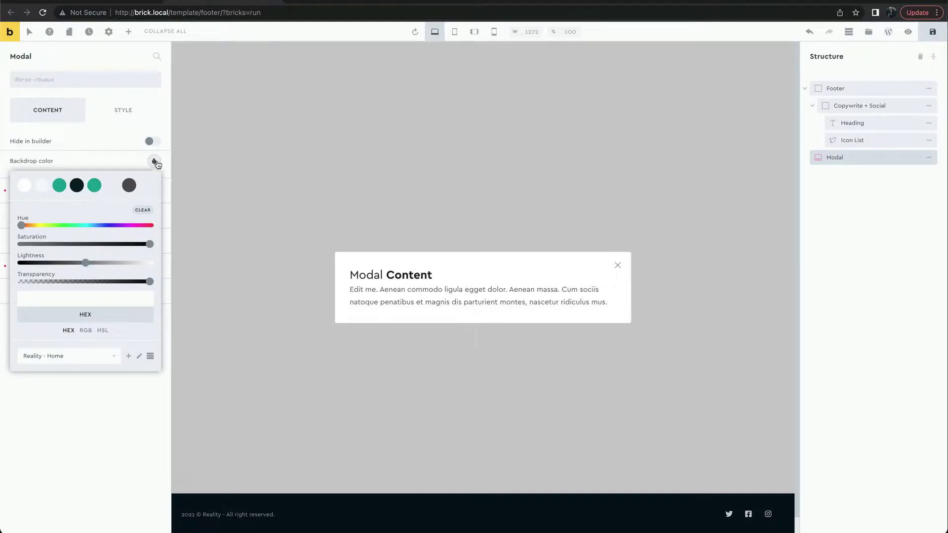
click(79, 185)
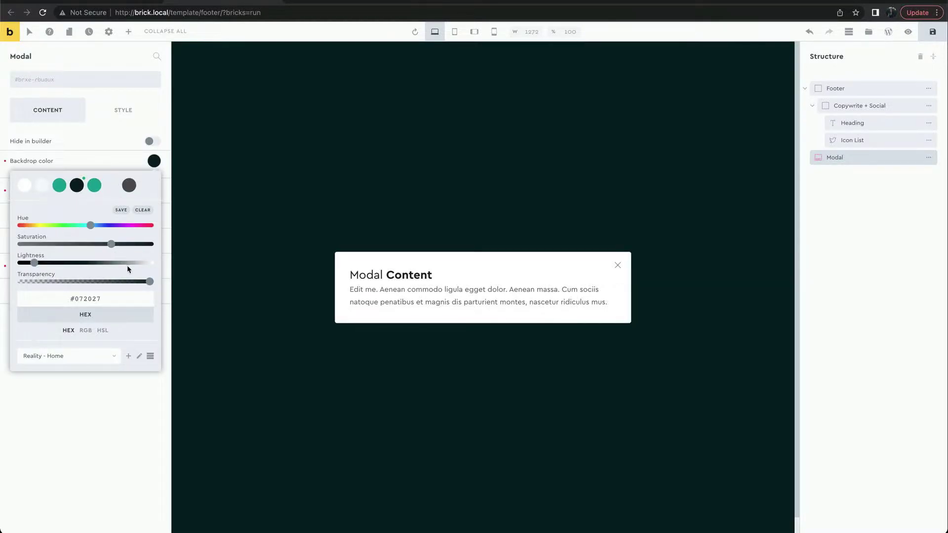
drag(151, 282, 93, 281)
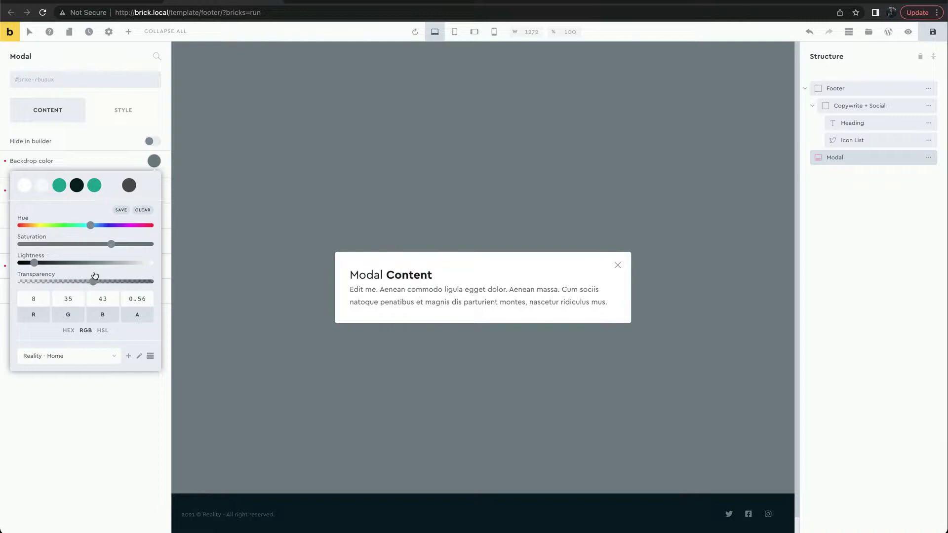
click(120, 161)
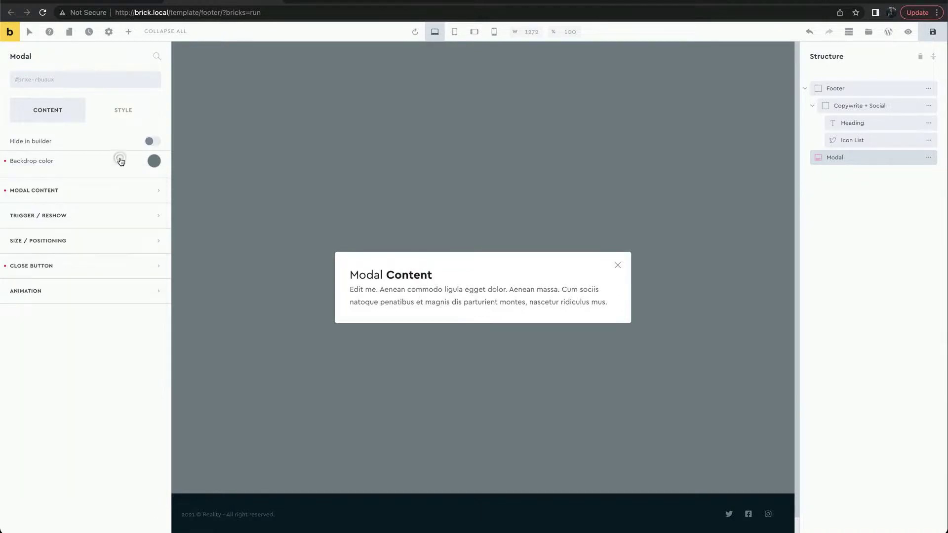
click(153, 143)
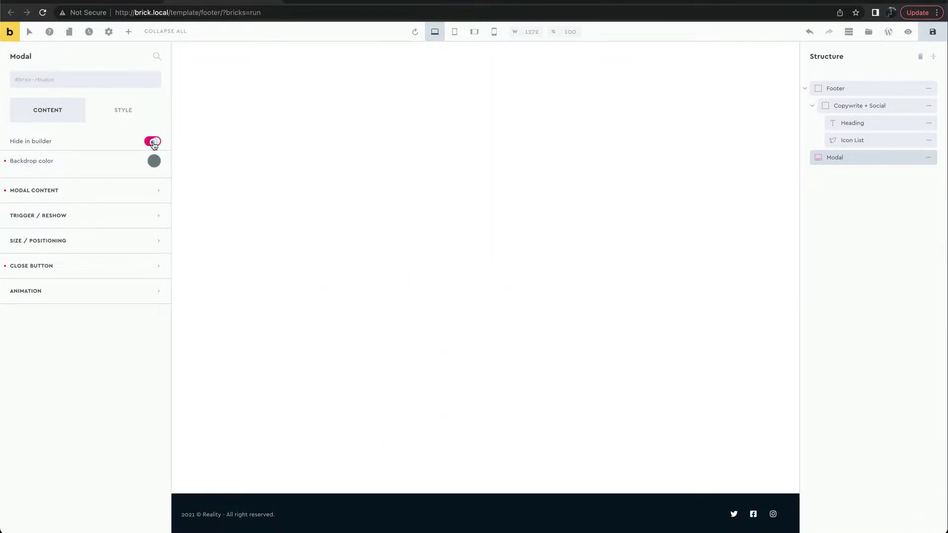
click(154, 143)
click(154, 143)
click(154, 143)
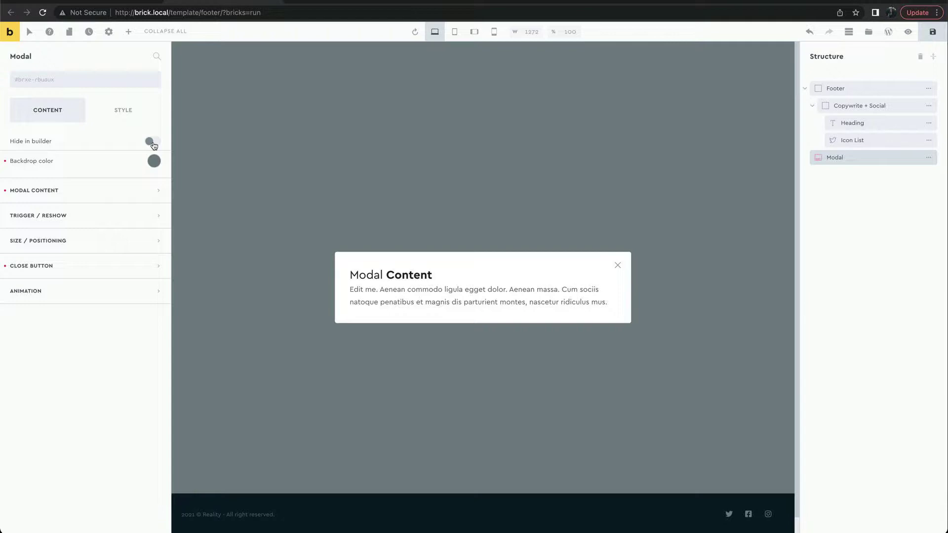
Step: Set the modal content width to 485px and position it bottom-right
click(50, 242)
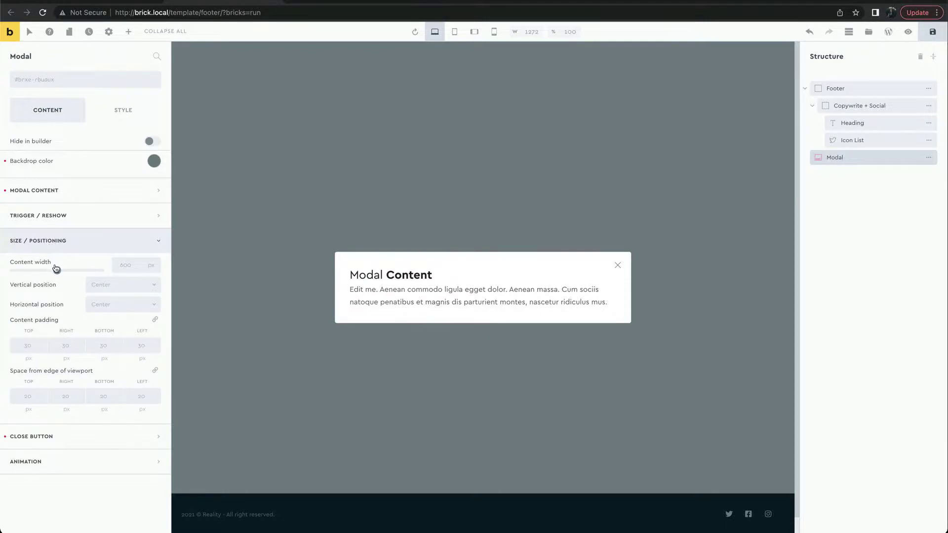
mouse_move(57, 271)
mouse_down()
mouse_move(43, 272)
mouse_move(67, 270)
mouse_move(55, 272)
mouse_up()
click(116, 285)
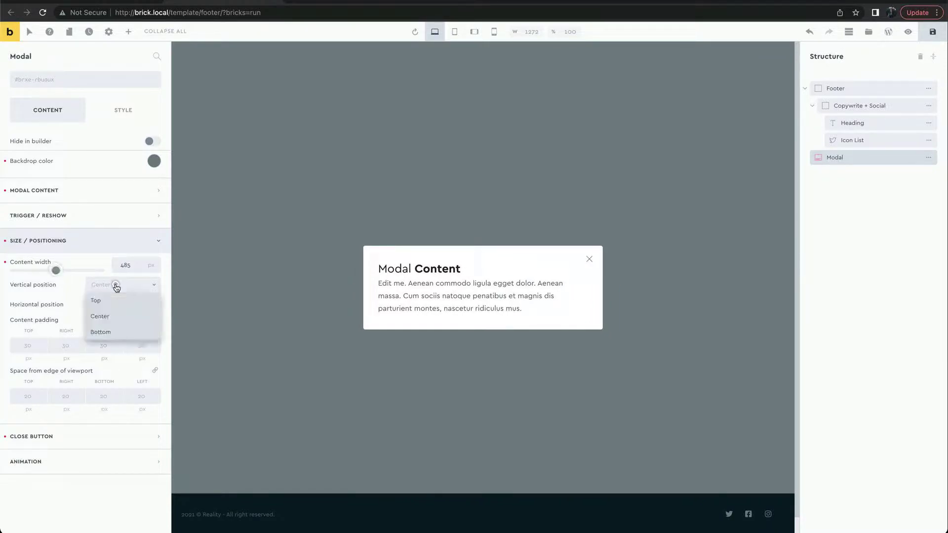
click(112, 332)
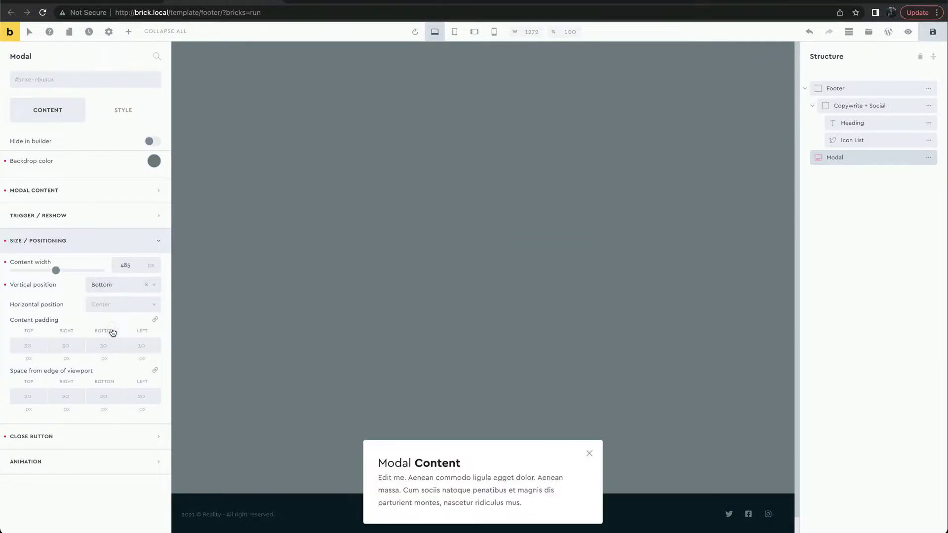
click(132, 305)
click(126, 321)
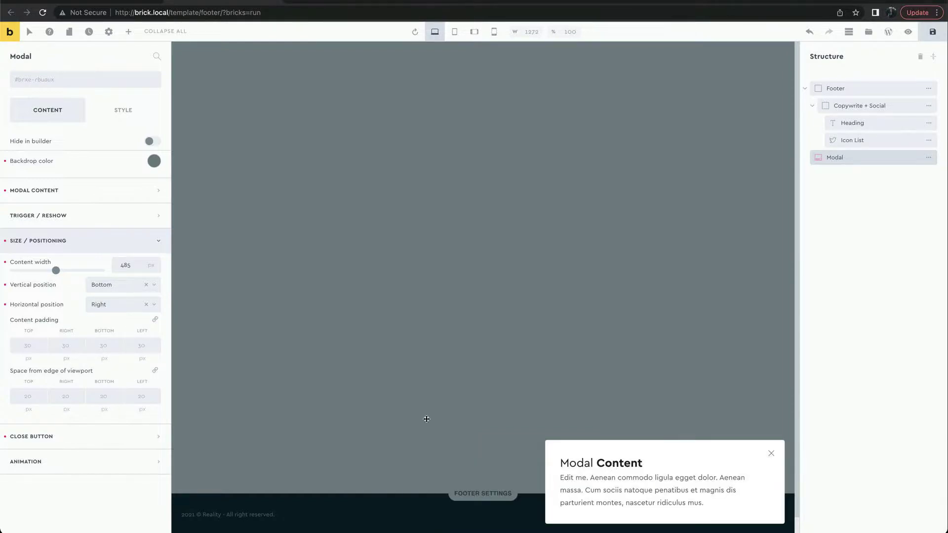
Step: Link and set viewport spacing to 40 px and content padding to 46 px
click(155, 370)
click(34, 393)
text(25)
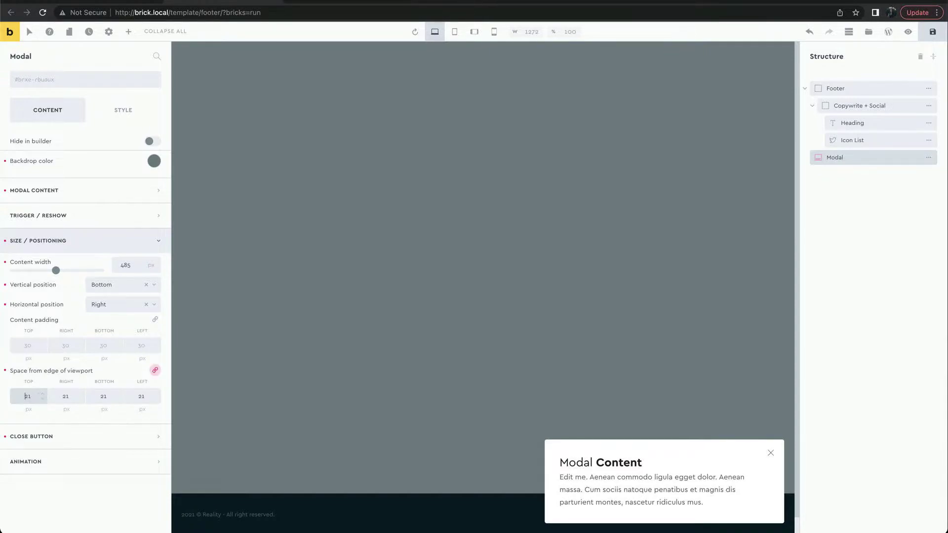
key(Up)
key(Up)
key(Up)
key(Up)
key(Up)
key(Up)
key(Up)
key(Up)
key(Up)
key(Up)
key(Up)
key(Up)
key(Up)
key(Up)
key(Up)
key(Up)
key(Up)
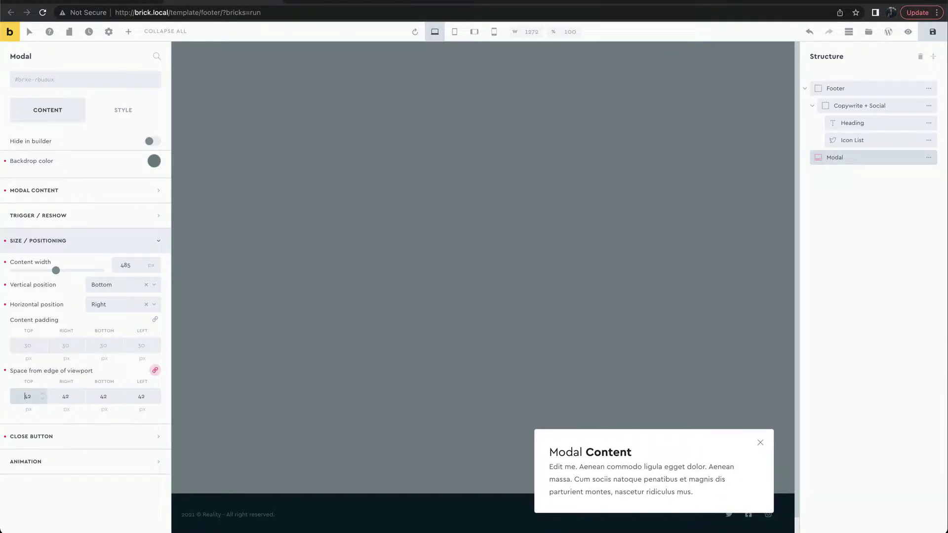
key(Down)
key(Down)
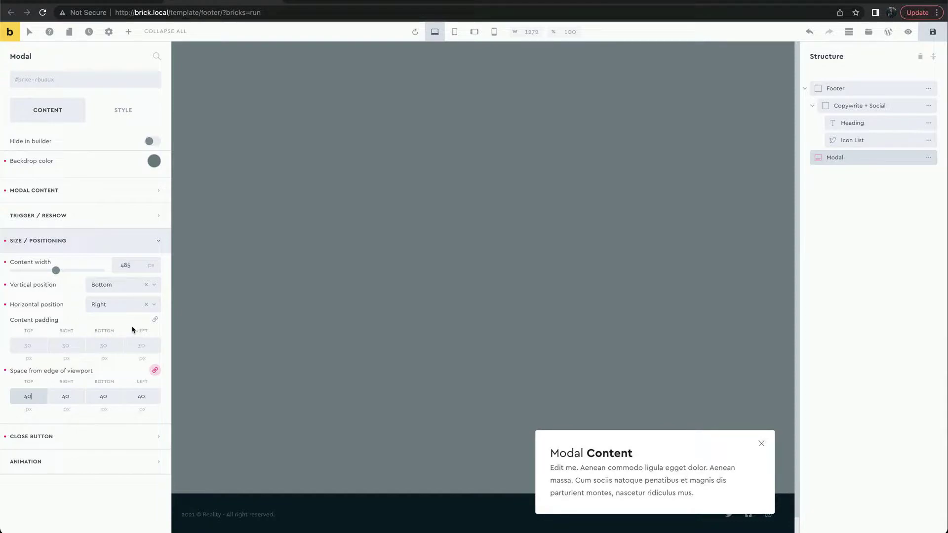
click(155, 320)
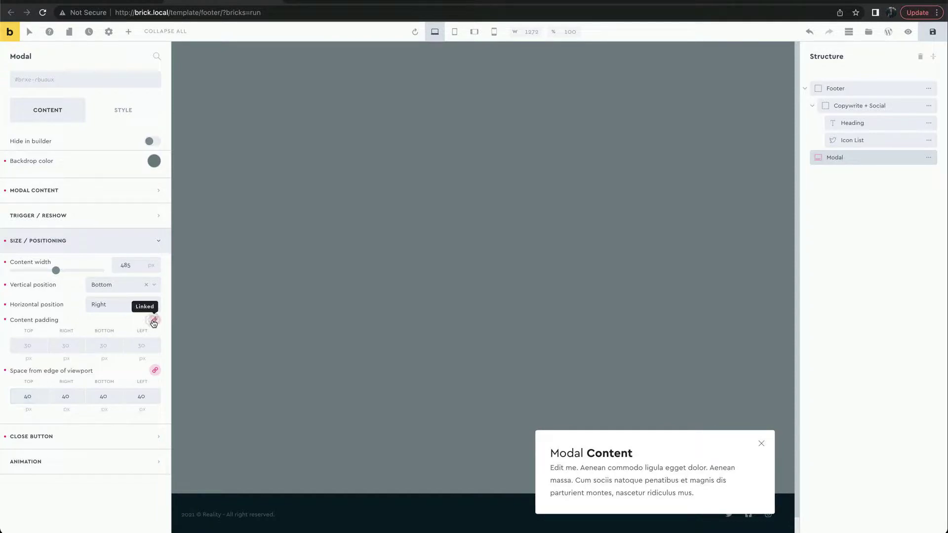
click(21, 345)
key(Up)
key(Up)
key(Up)
key(Up)
key(Up)
key(Up)
key(Up)
key(Up)
key(Up)
key(Up)
key(Up)
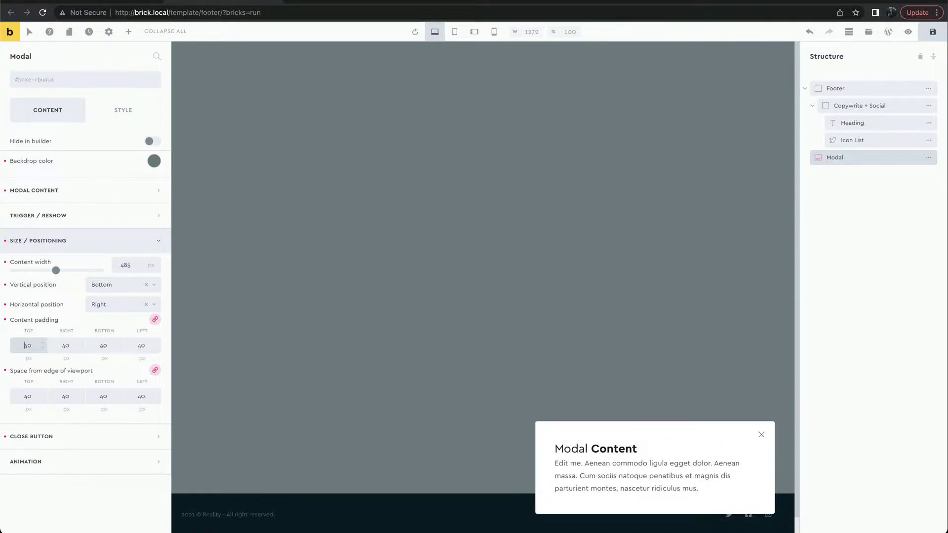
key(Up)
key(Up)
key(Up)
key(Up)
key(Up)
key(Up)
key(Up)
key(Up)
key(Up)
key(Up)
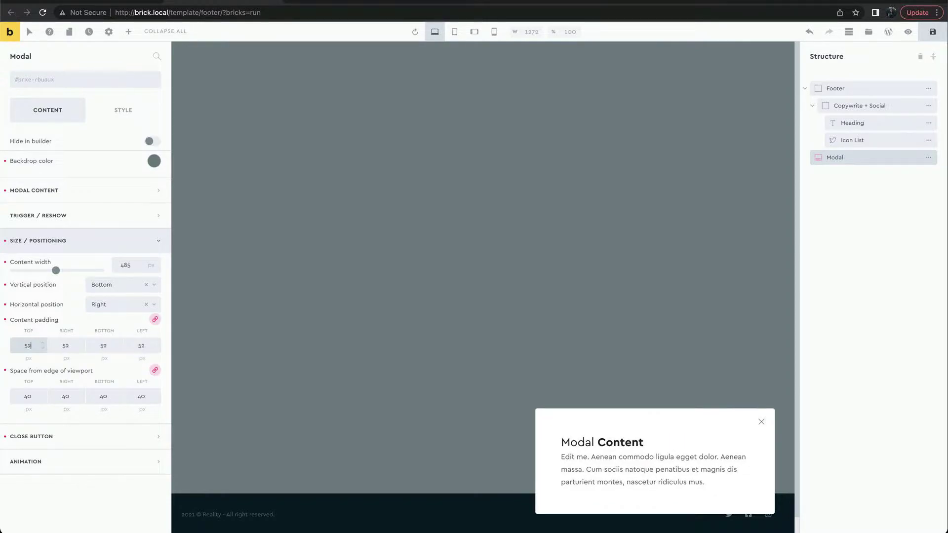
key(Down)
key(Down)
key(Down)
key(Down)
key(Down)
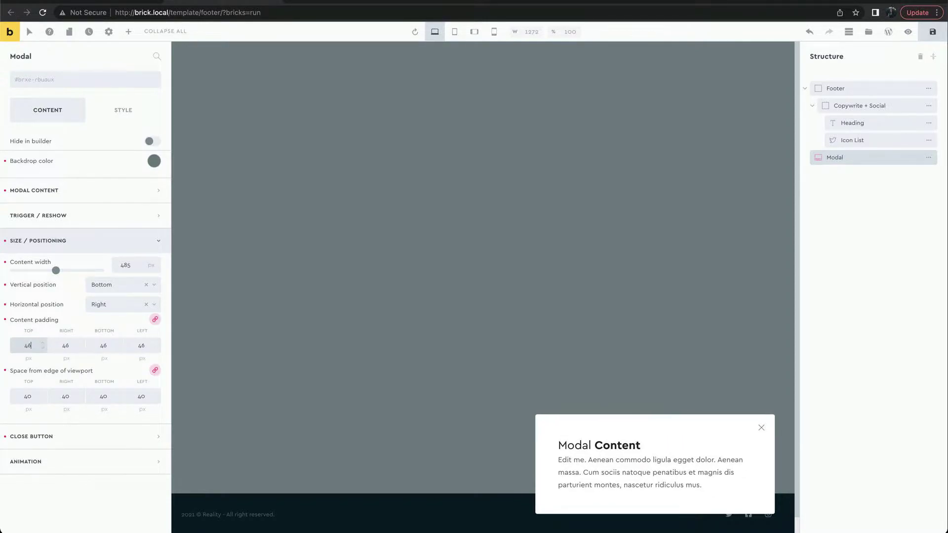
Step: Keep the X close icon and enter 'Dismiss' as the close button text
click(77, 242)
click(78, 266)
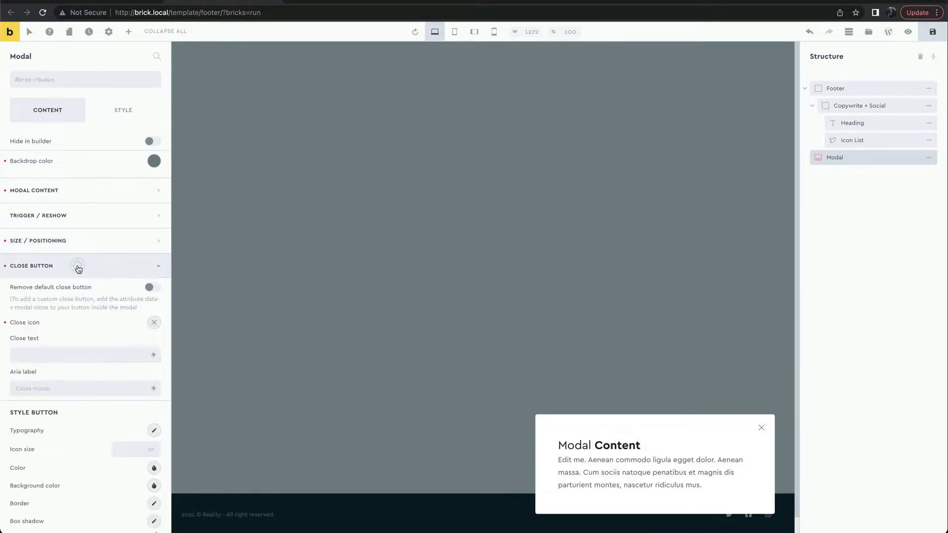
click(155, 324)
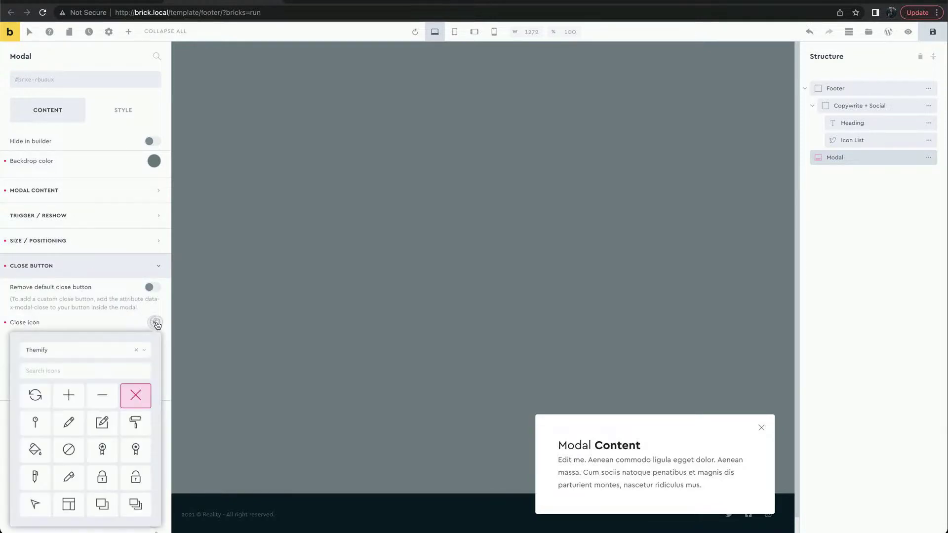
click(99, 401)
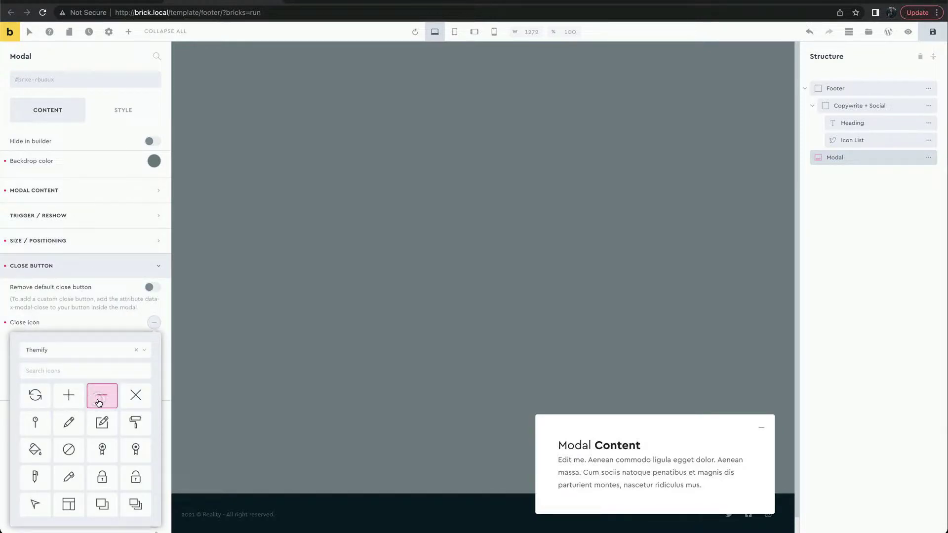
click(134, 396)
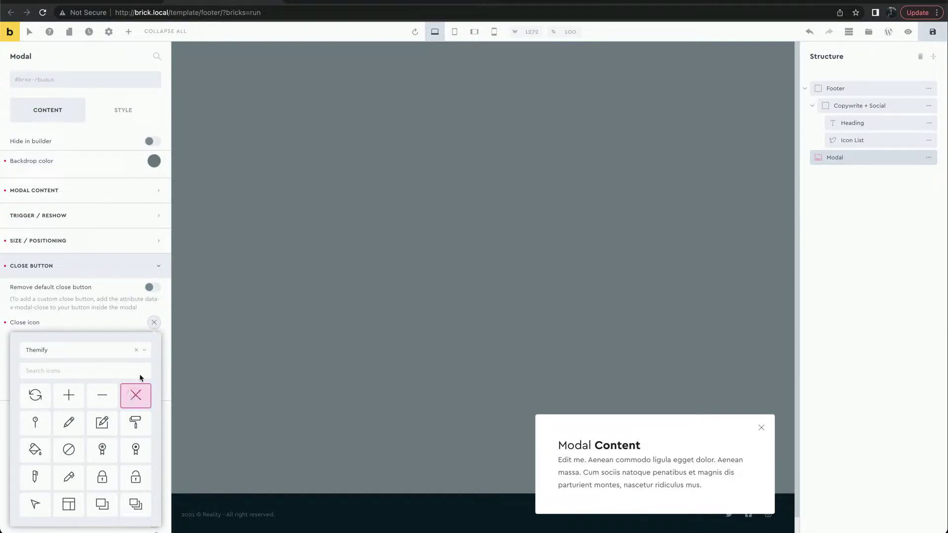
click(154, 324)
click(103, 354)
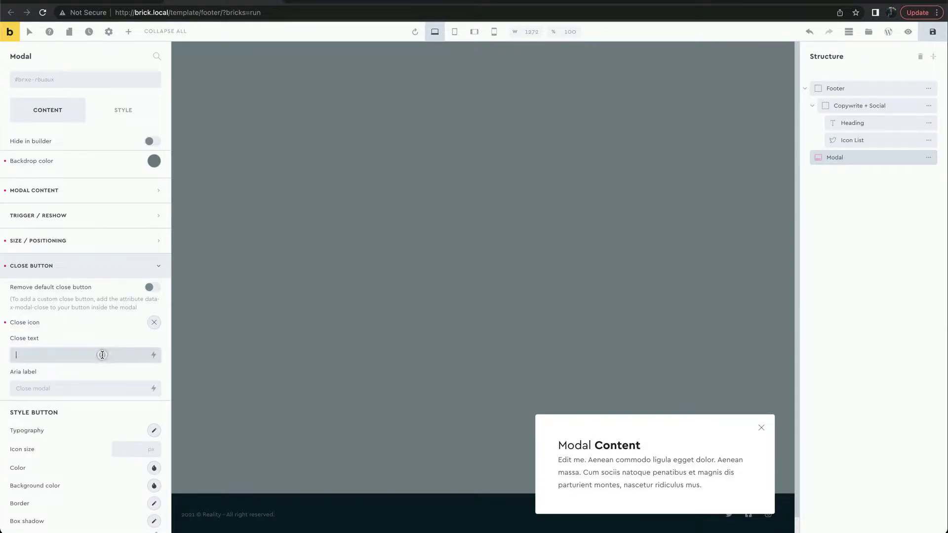
text(Dismiss)
Step: Colour the Dismiss label dark #072027 in its typography settings
click(153, 431)
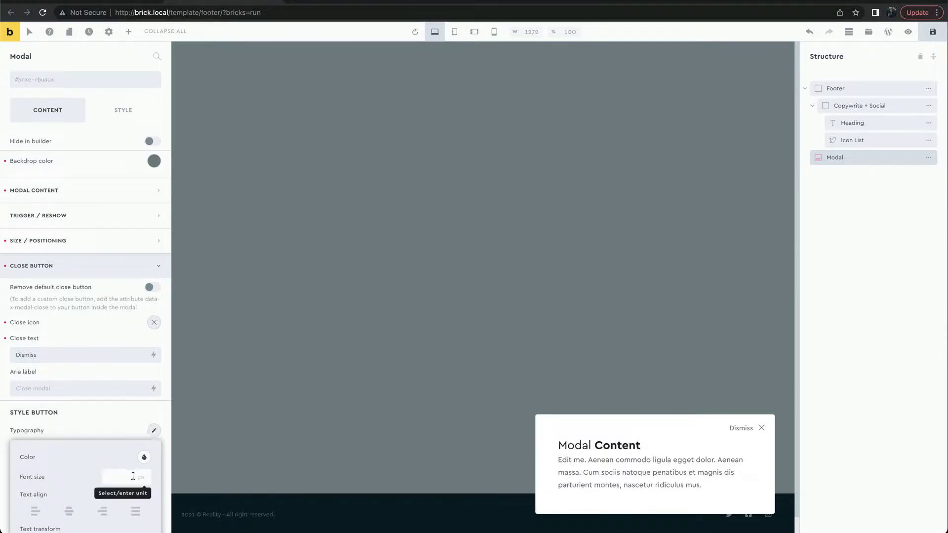
click(144, 457)
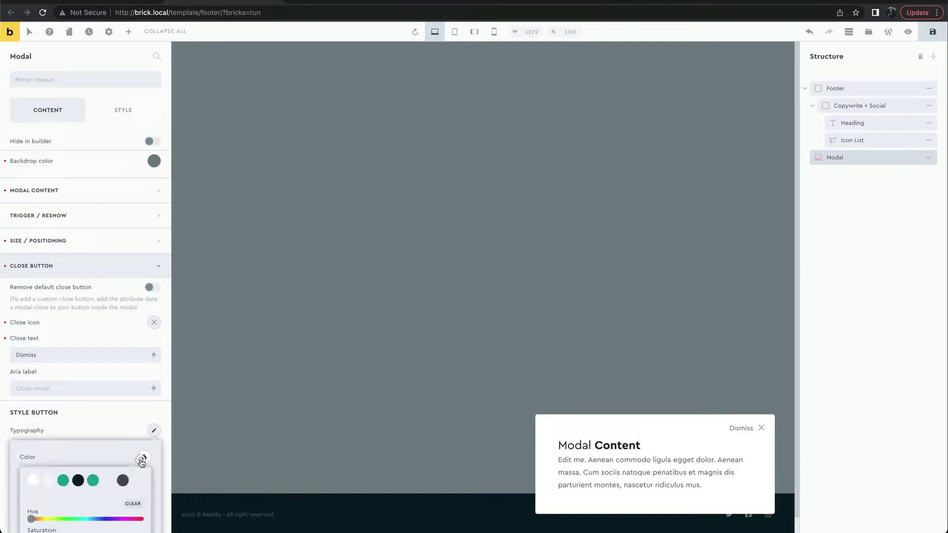
click(93, 481)
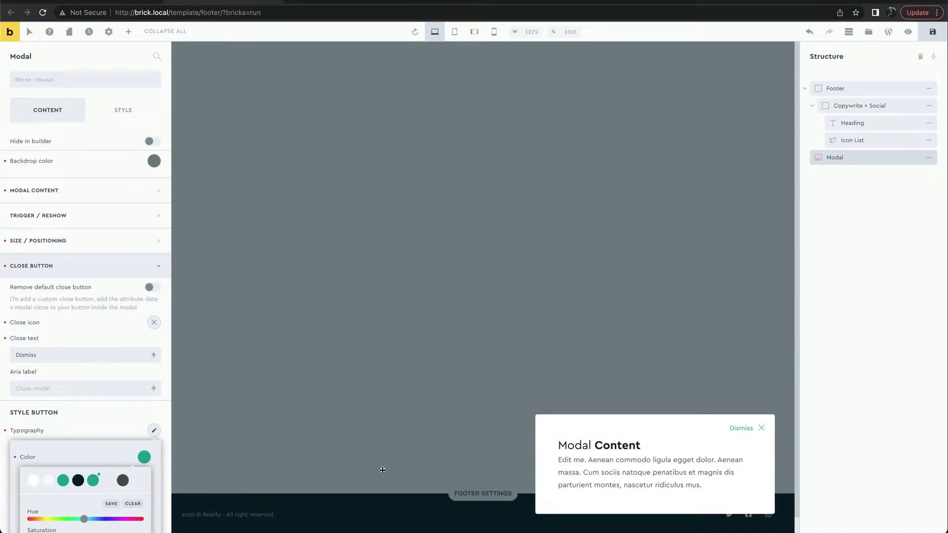
click(78, 481)
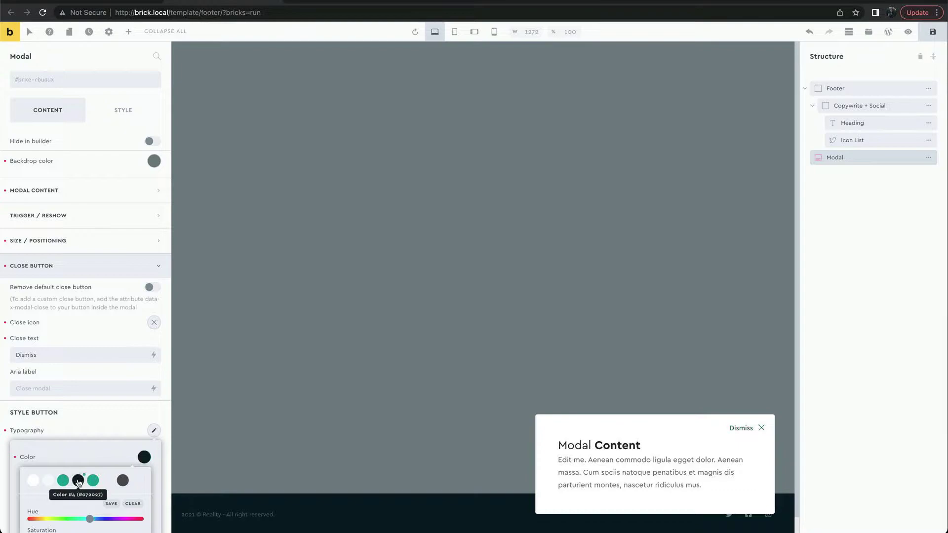
click(154, 430)
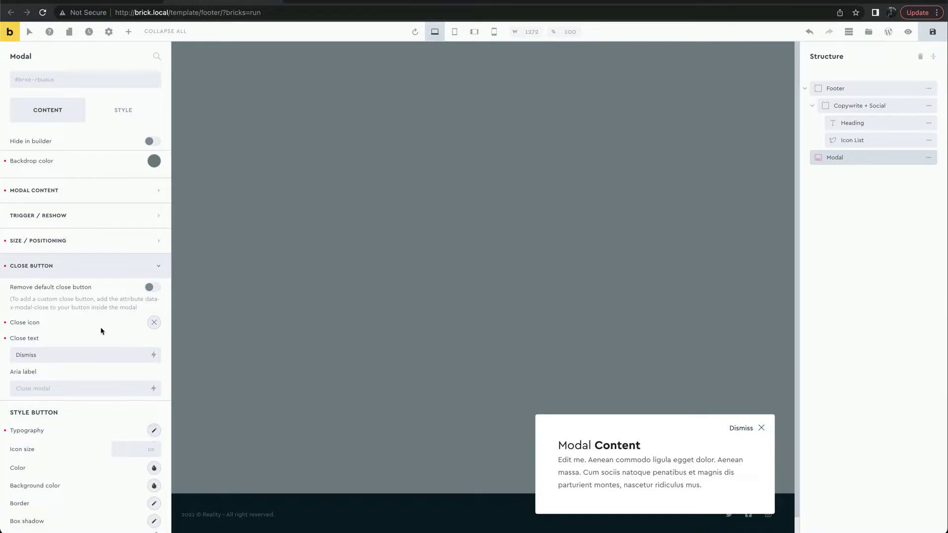
scroll(116, 341, down, 3)
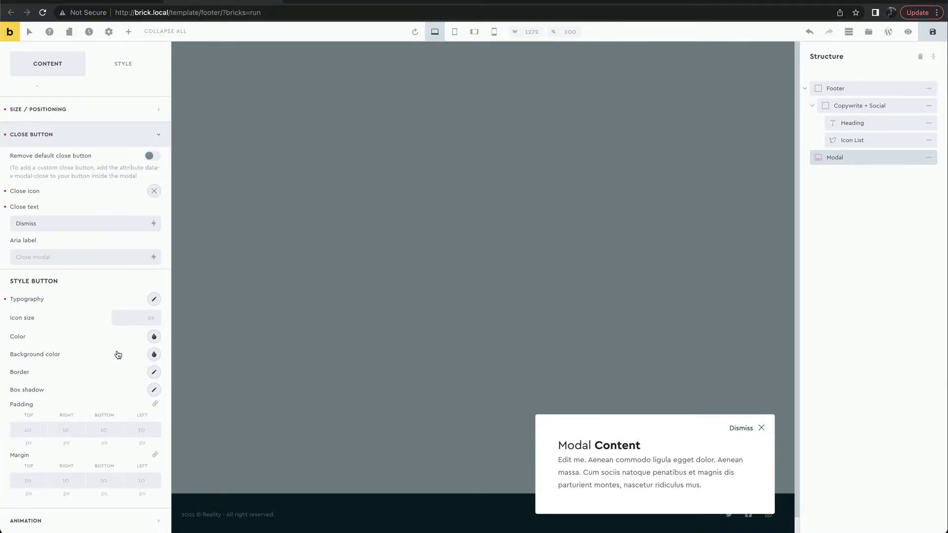
click(106, 141)
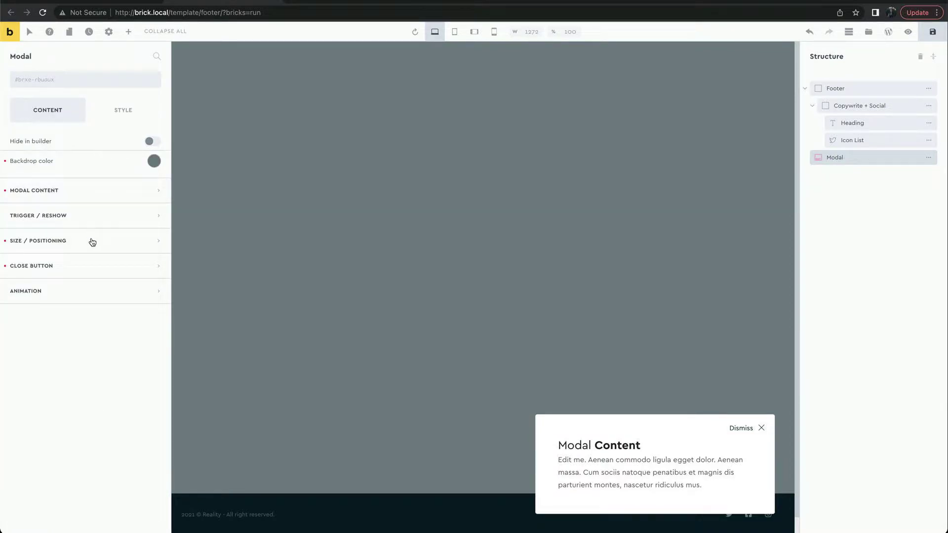
Step: Cycle the animation preview through start, open and end, leaving it on Open position
click(91, 301)
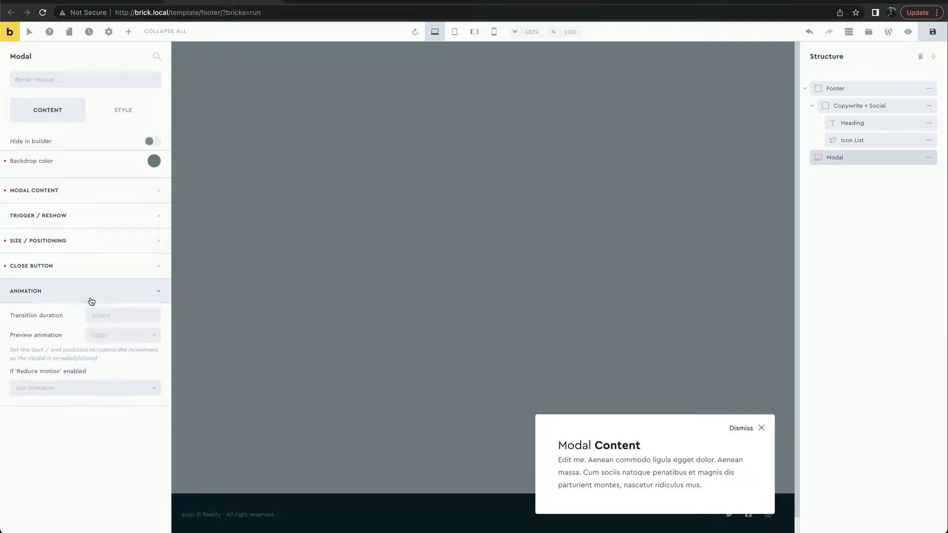
click(109, 341)
click(109, 348)
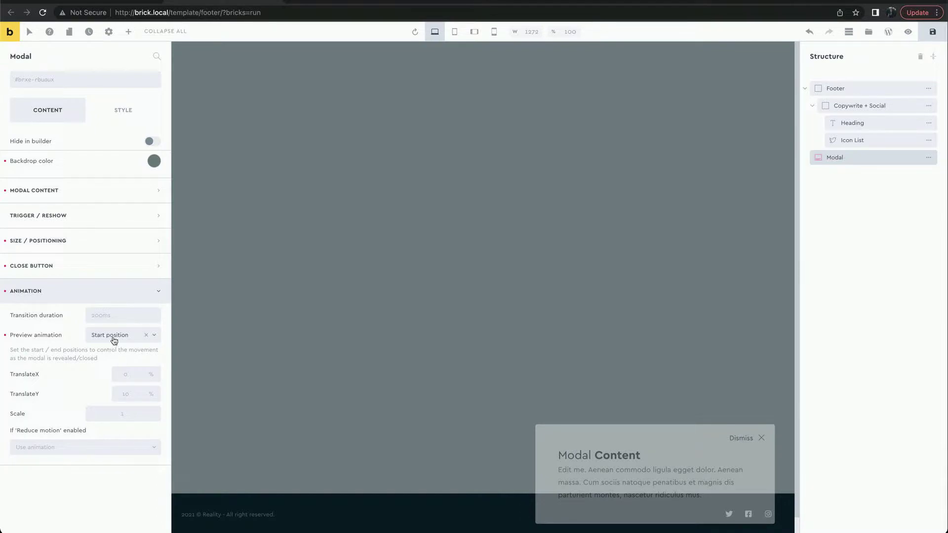
click(113, 340)
click(112, 366)
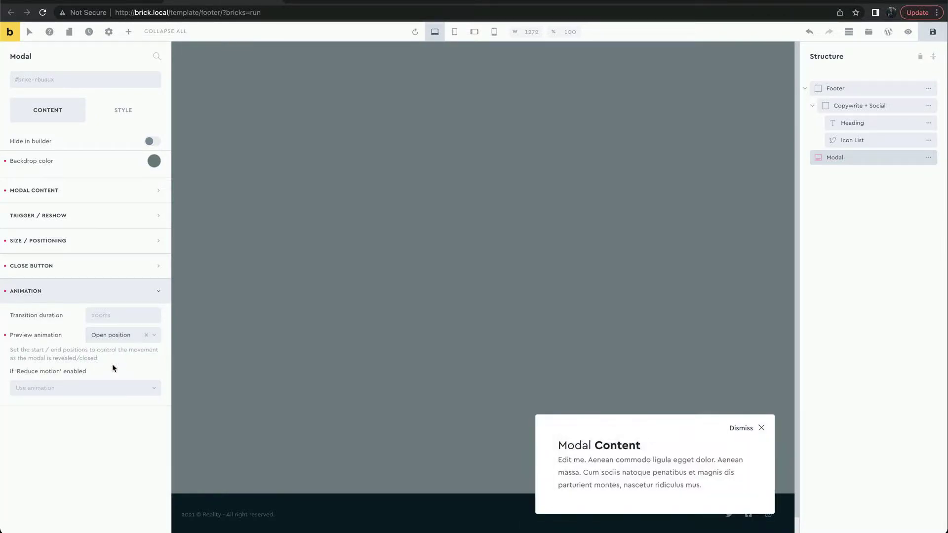
click(120, 340)
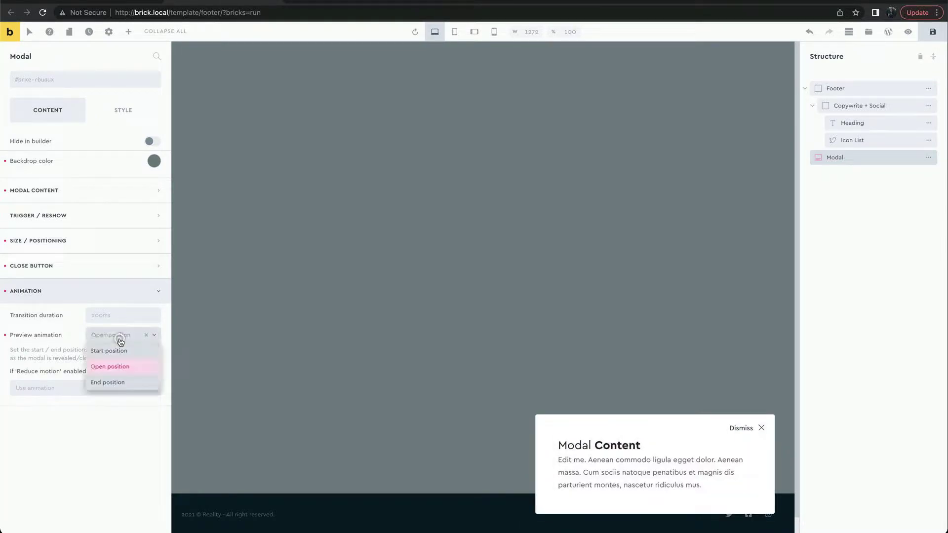
click(118, 384)
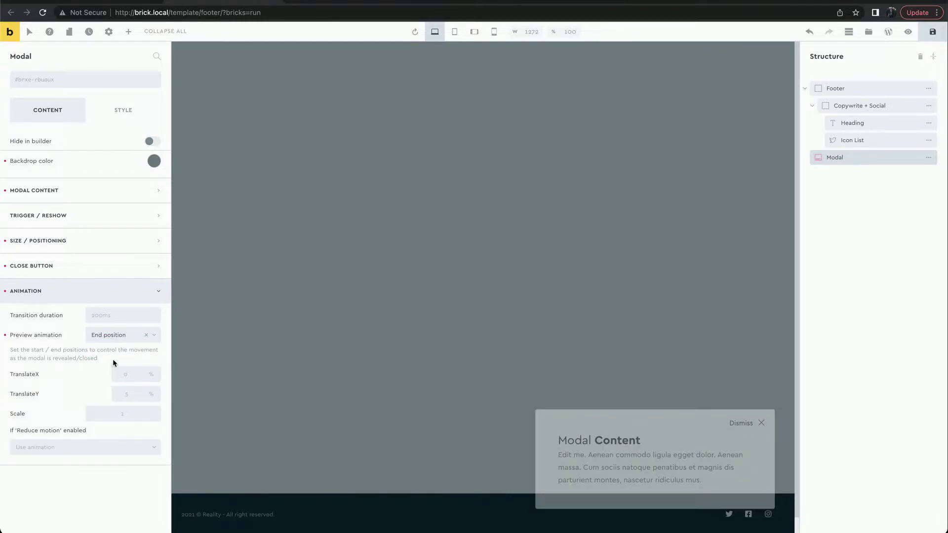
click(118, 334)
click(118, 365)
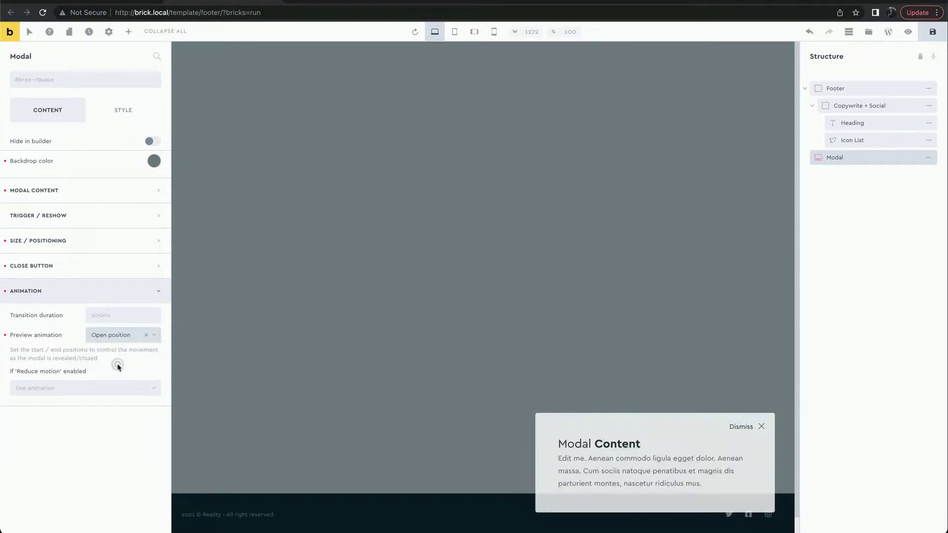
click(116, 302)
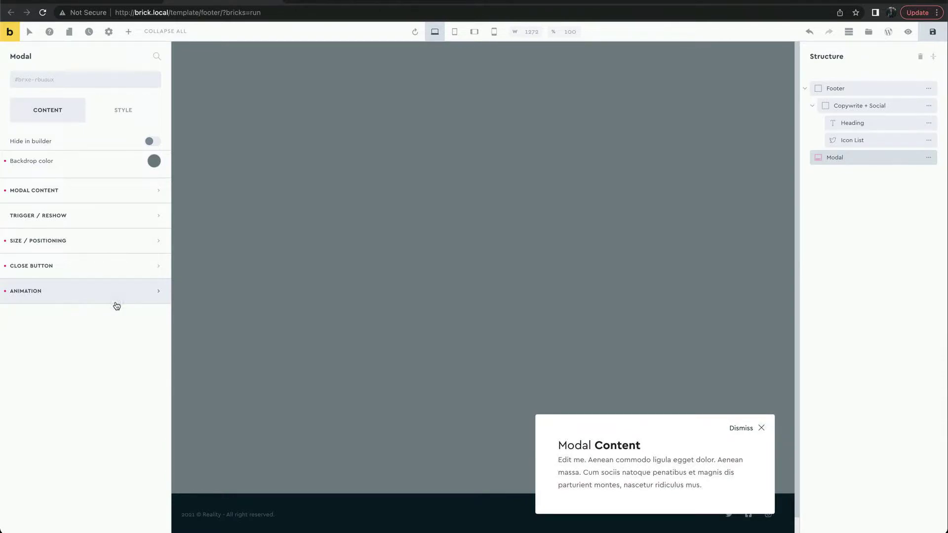
Step: Switch the modal content from Editor to Bricks Template and pick Contact Modal
click(110, 200)
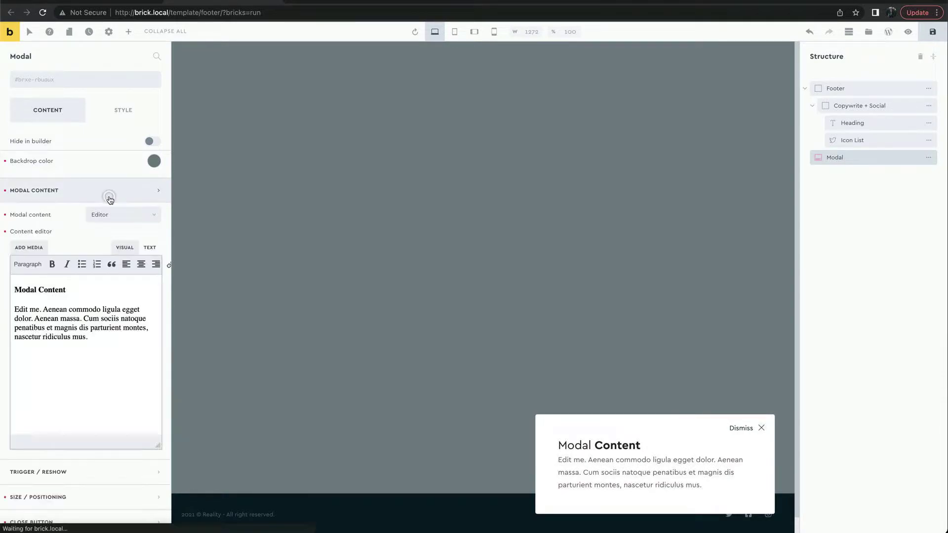
click(92, 340)
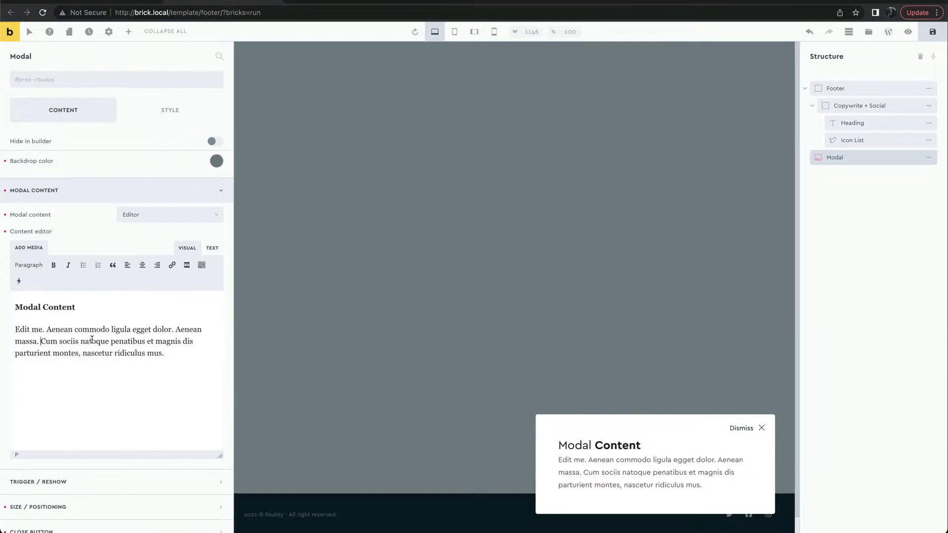
text(s)
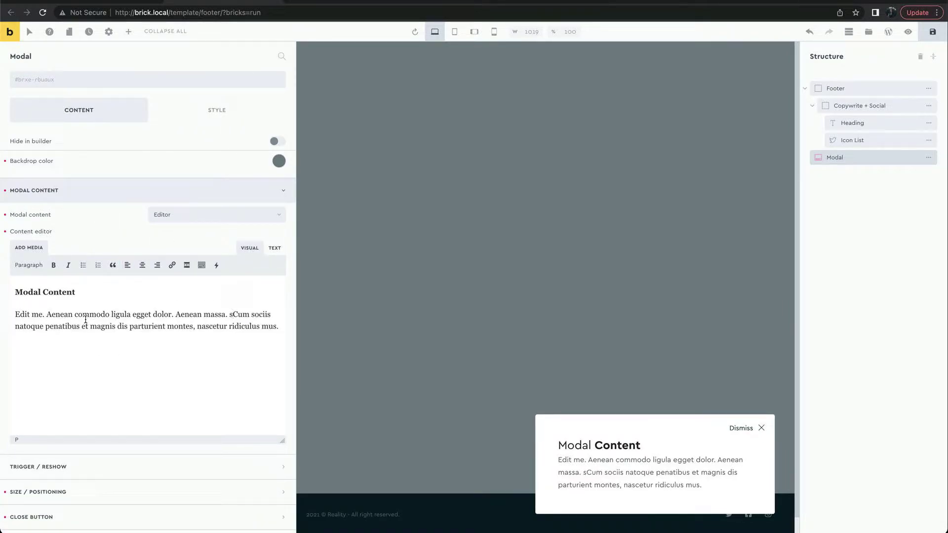
click(180, 222)
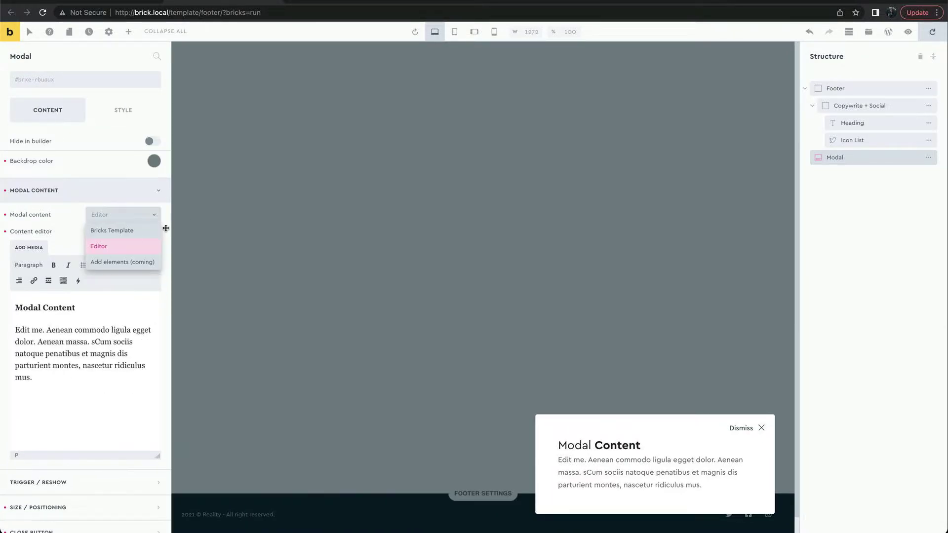
click(129, 232)
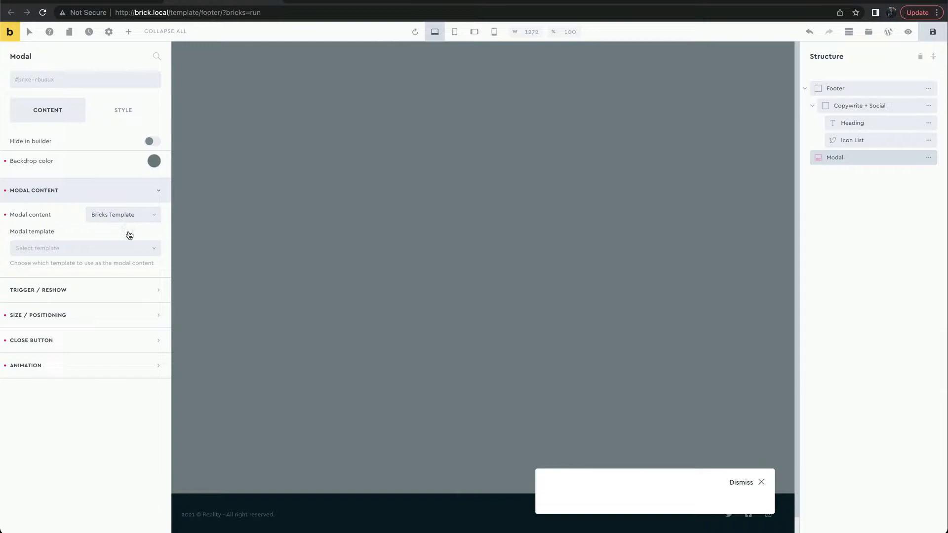
click(106, 247)
click(84, 280)
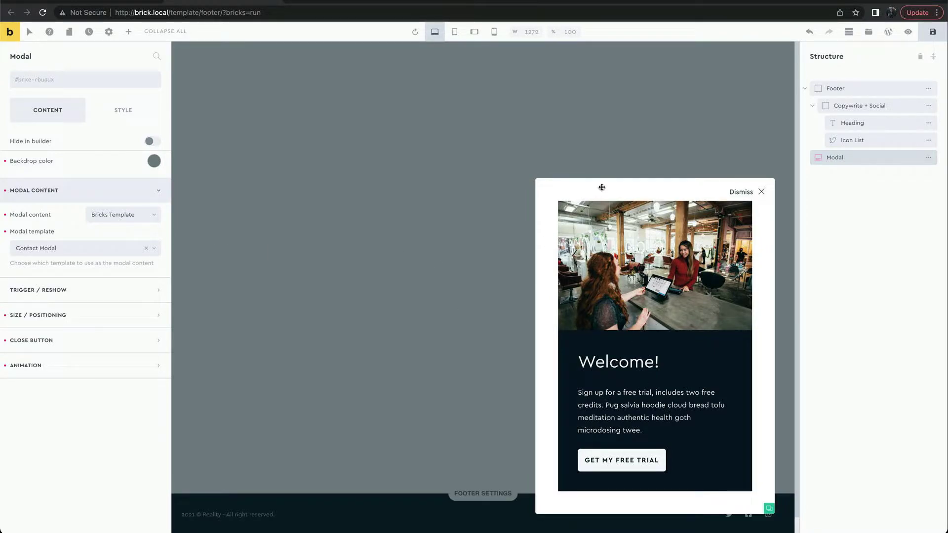
Step: Set all content padding to 0 and narrow the content width to 352 px
click(92, 314)
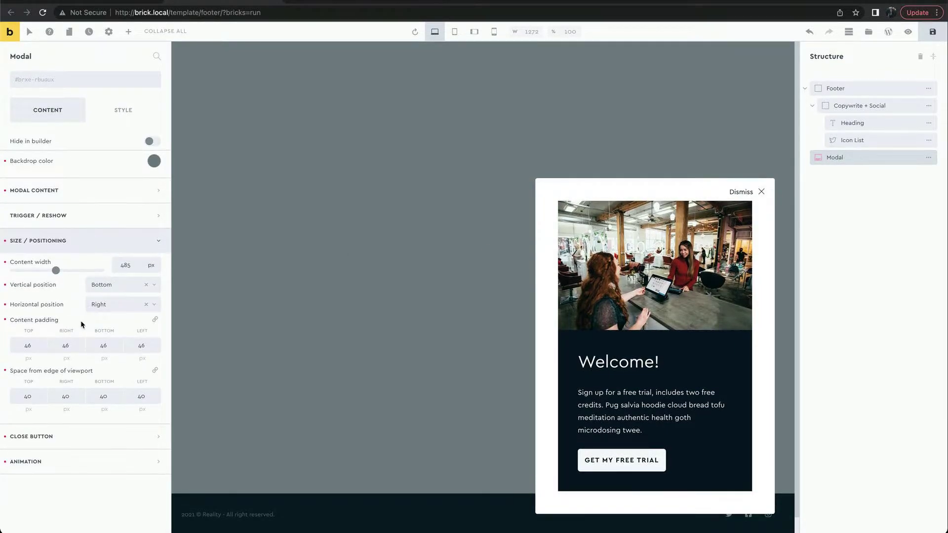
double_click(28, 345)
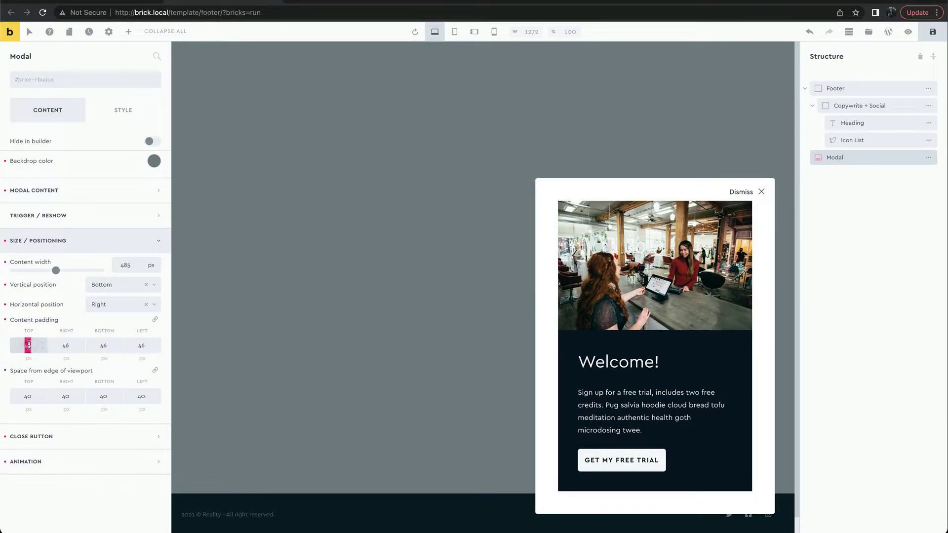
text(0)
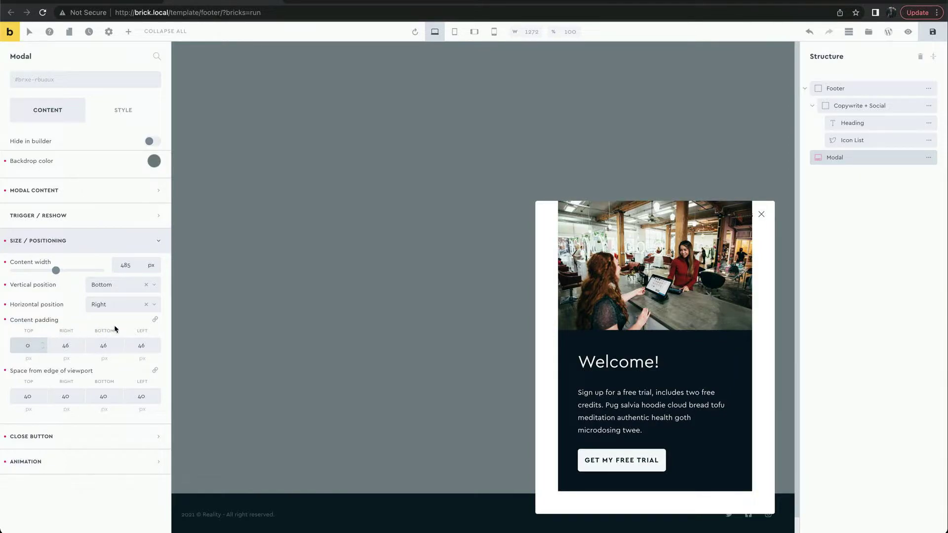
click(155, 321)
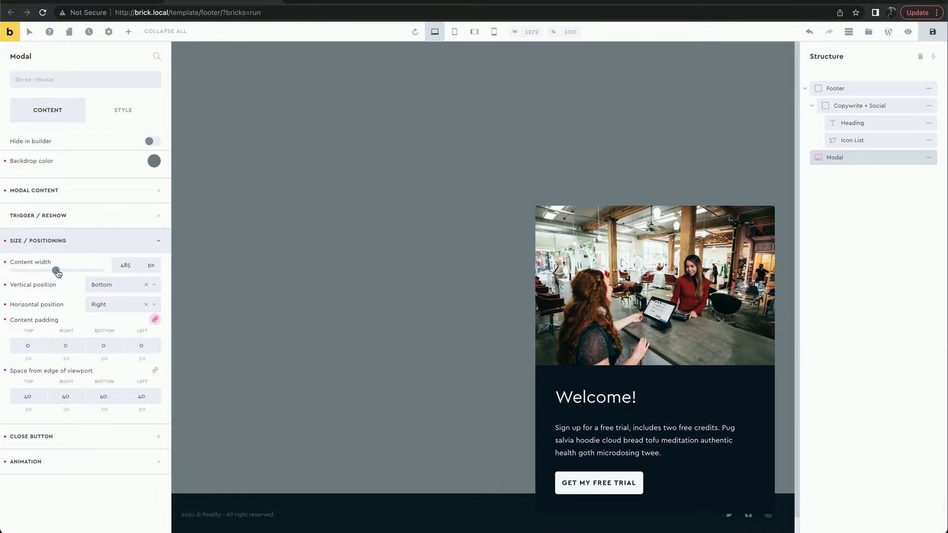
drag(55, 270, 44, 271)
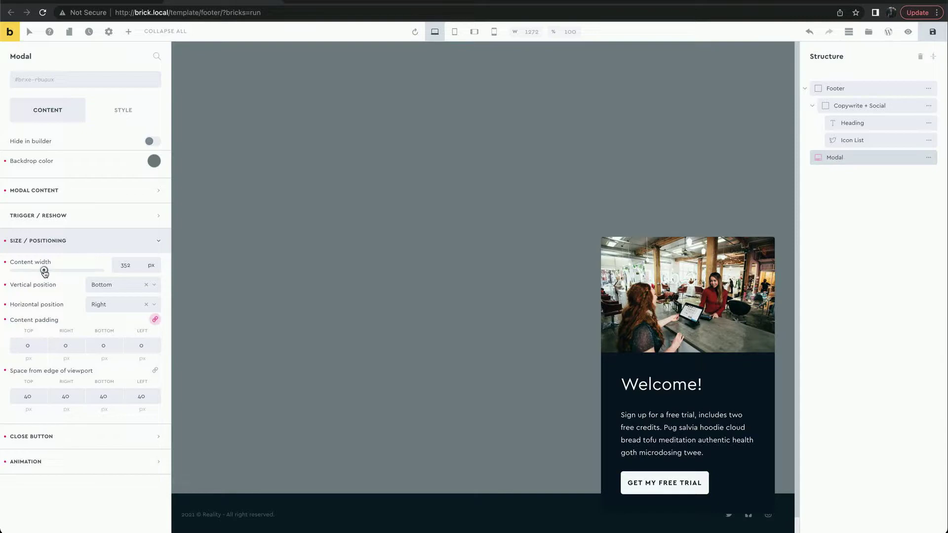
click(72, 242)
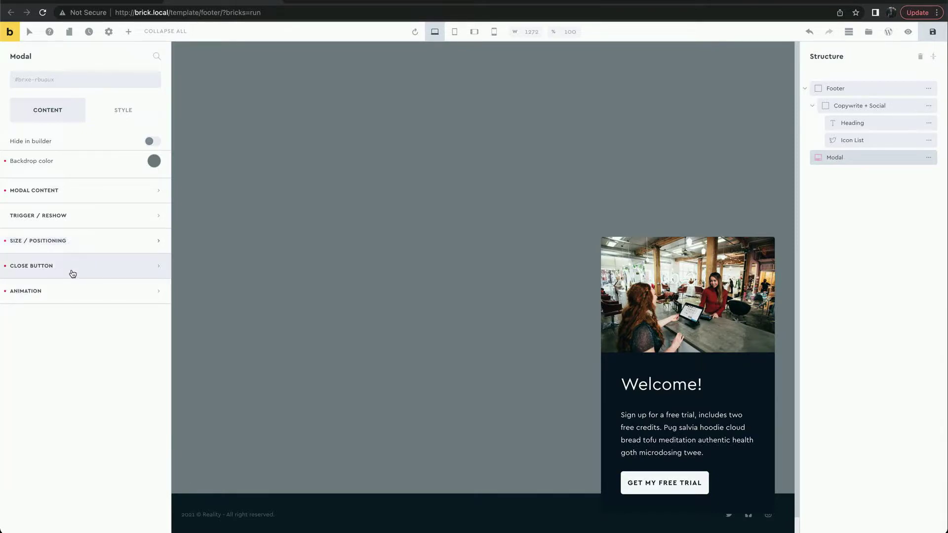
Step: Add an 'On page load (after x milliseconds)' trigger named 'Page load' with 500 ms delay
click(91, 213)
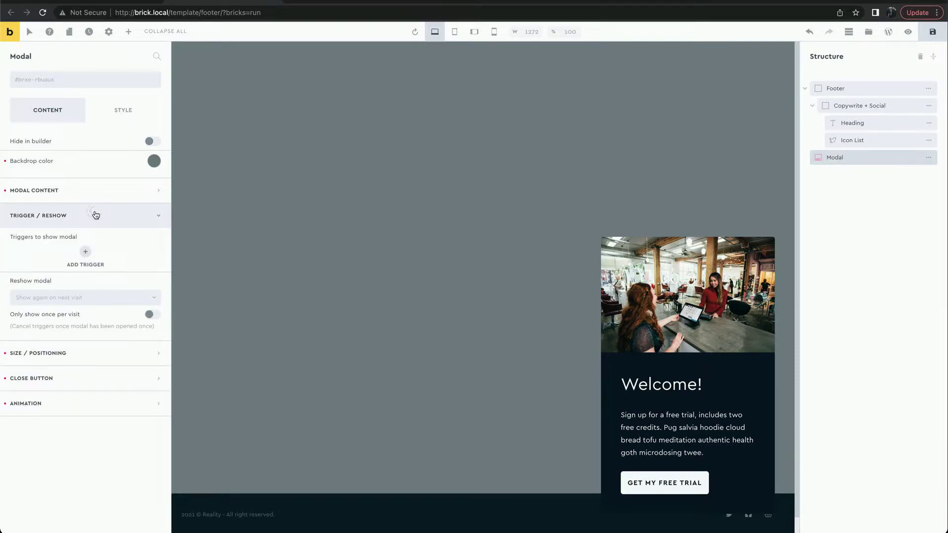
click(87, 251)
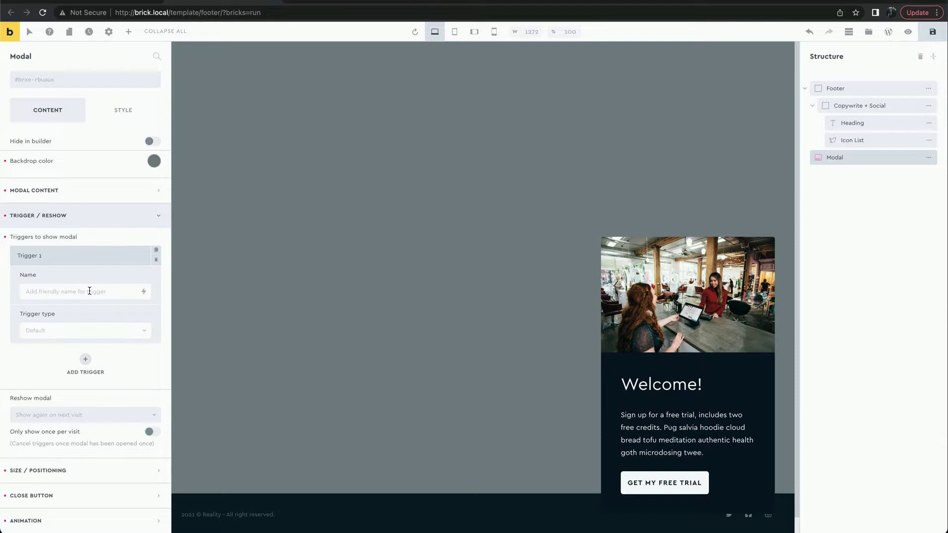
click(88, 330)
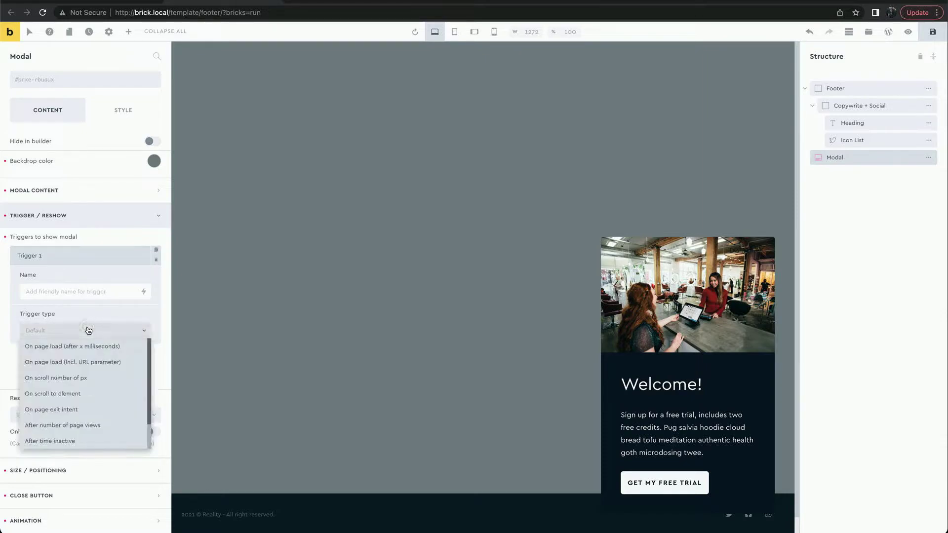
click(86, 346)
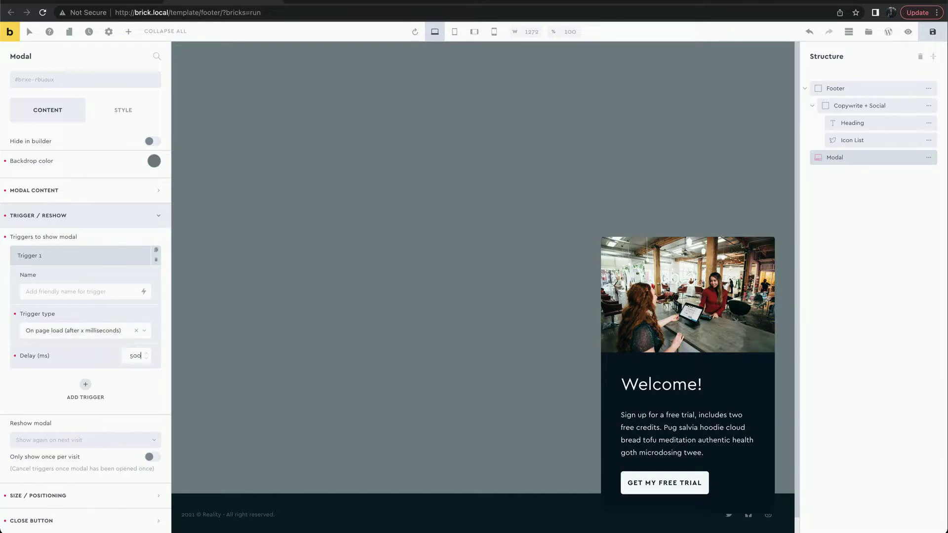
click(109, 295)
text(Page load)
click(40, 251)
Step: Add two extra triggers, delete them again, and save the footer template
click(82, 279)
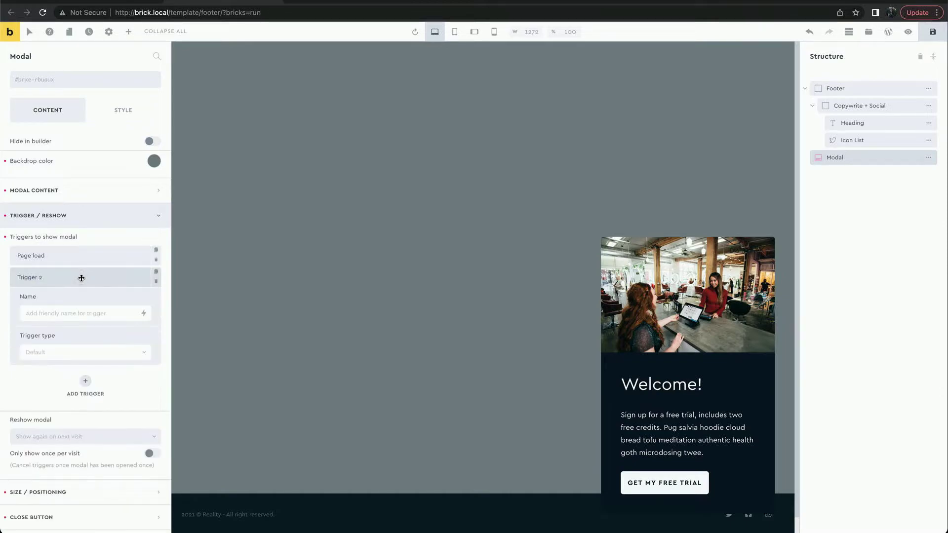
click(85, 381)
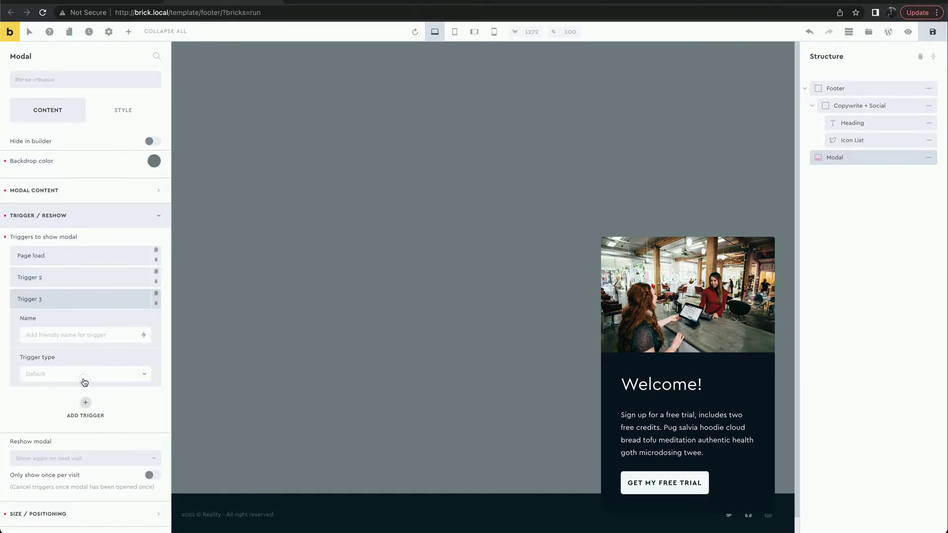
click(58, 338)
text(My friendly name)
key(super+a)
key(BackSpace)
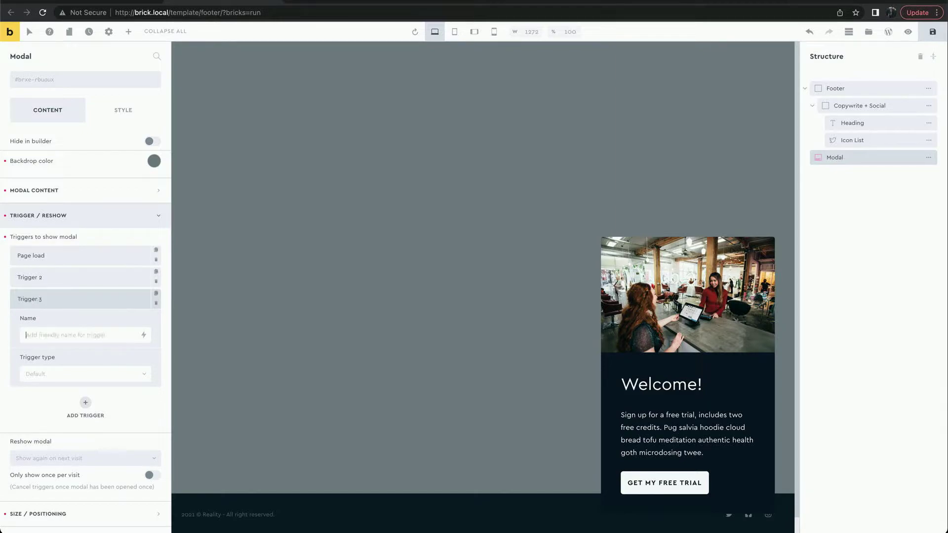
click(156, 287)
click(156, 286)
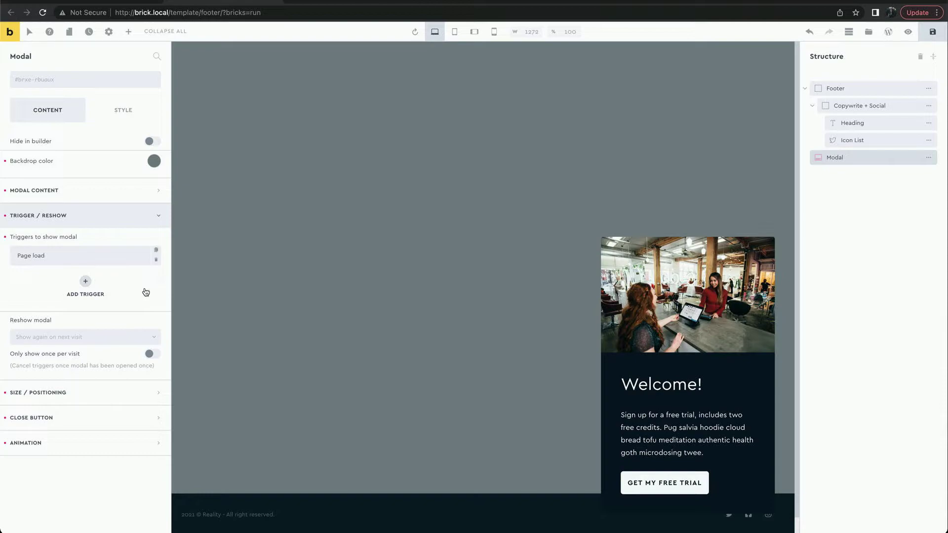
click(123, 258)
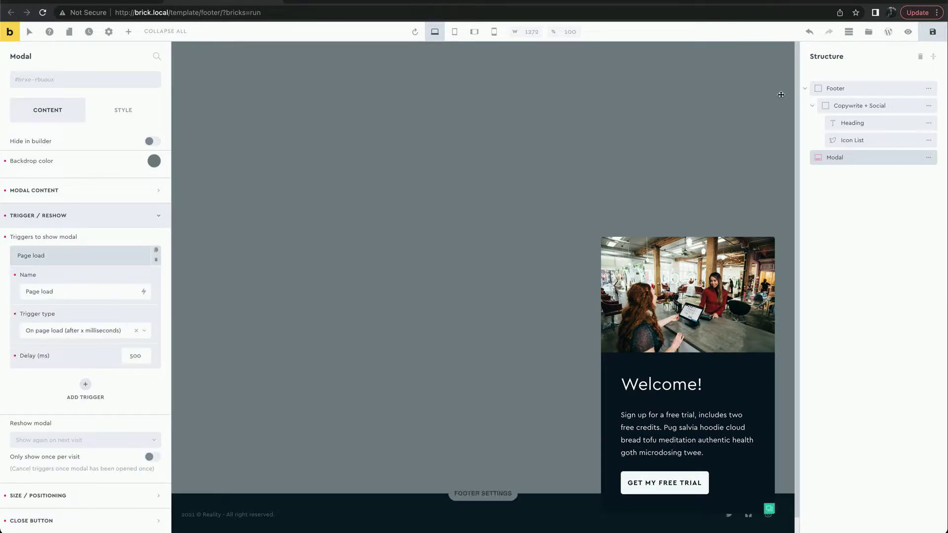
click(931, 32)
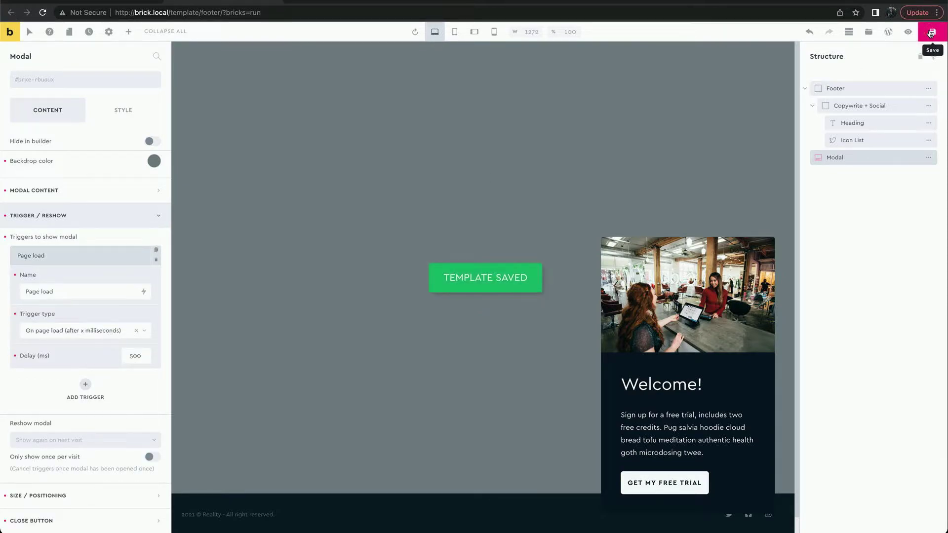
Step: Load the live home page without ?bricks=run, leaving the builder, and close the Welcome popup
click(121, 3)
drag(170, 12, 224, 14)
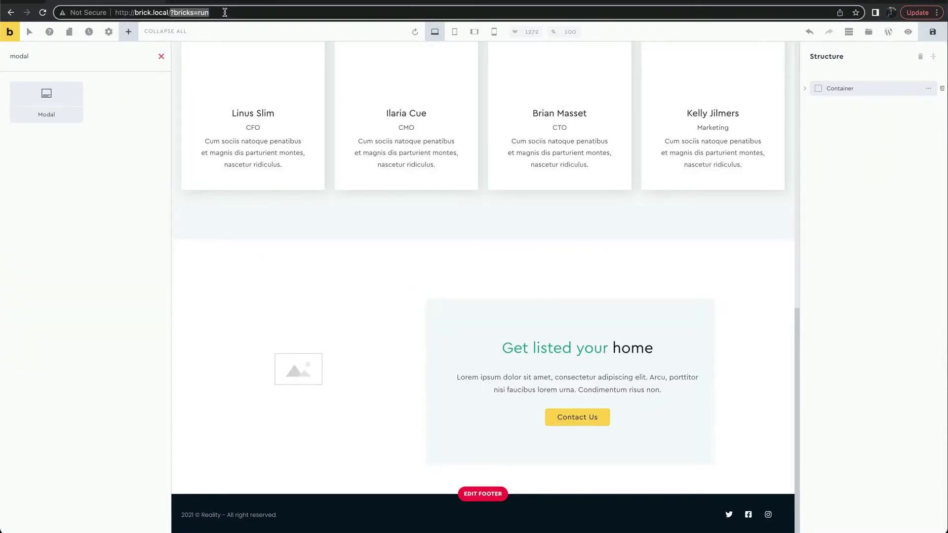
key(BackSpace)
key(Return)
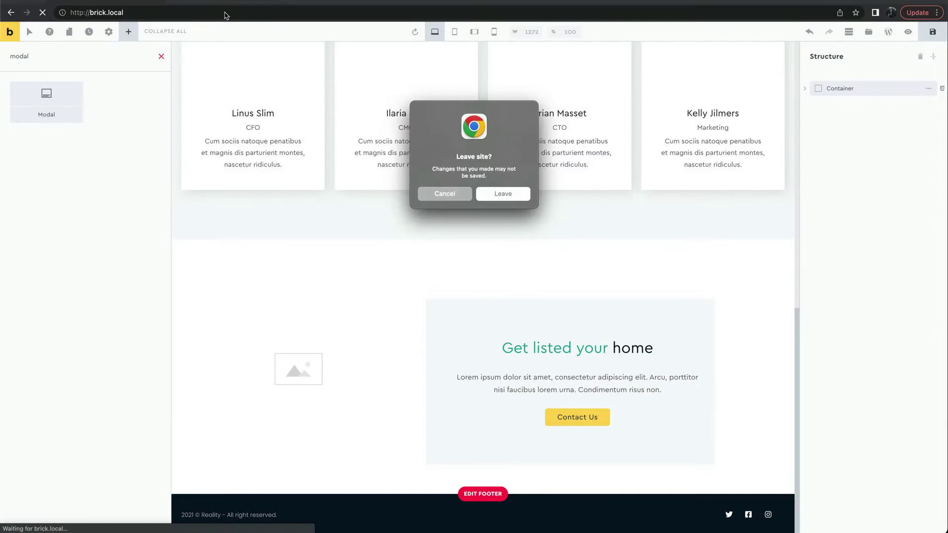
click(502, 194)
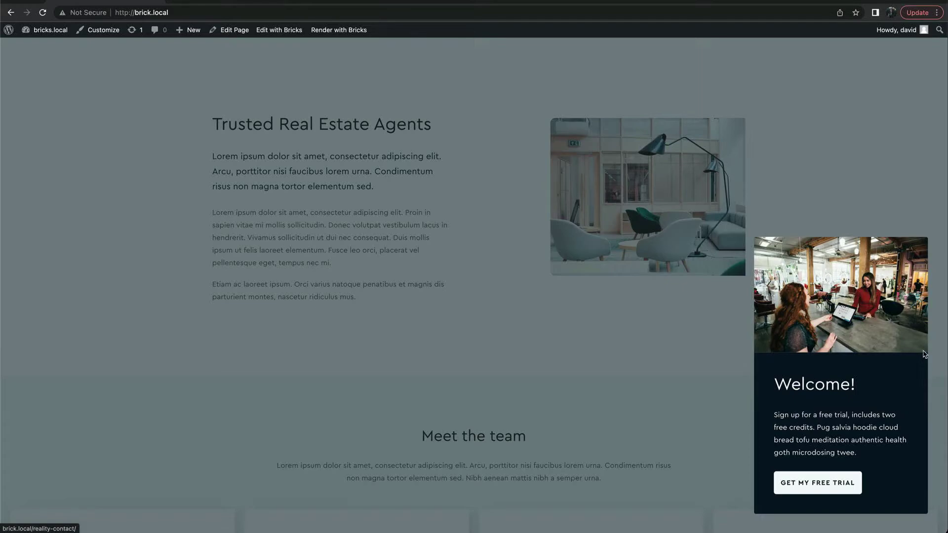
click(910, 251)
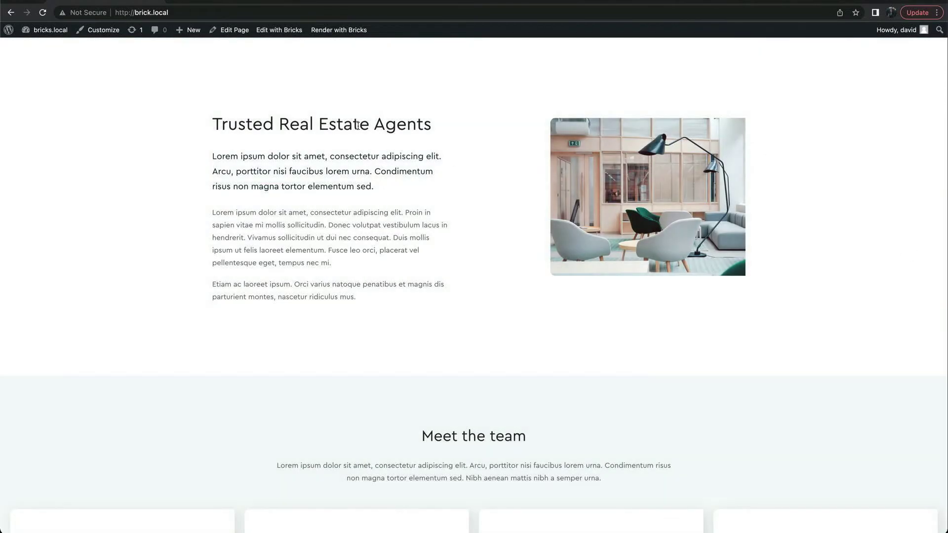
Step: Give the modal's Dismiss close button a white #ffffff background
click(223, 1)
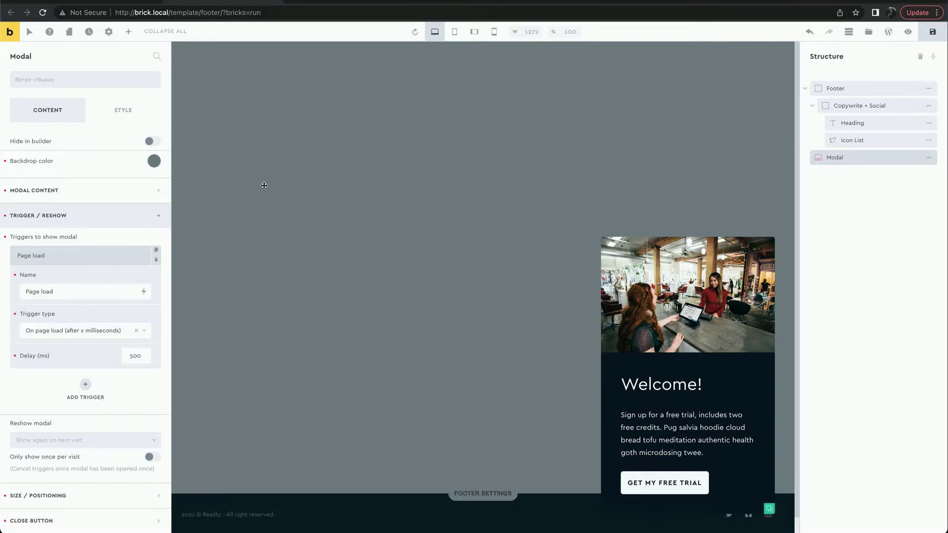
click(131, 217)
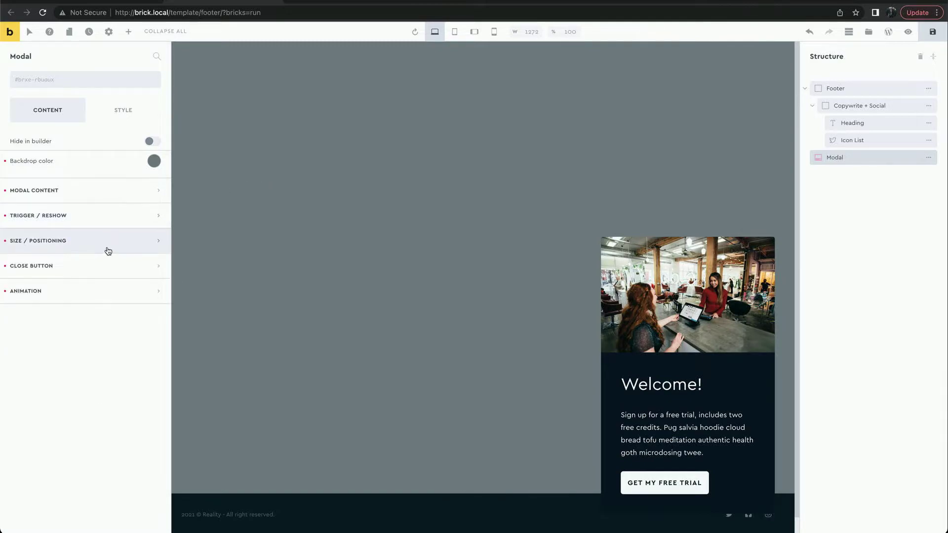
click(101, 268)
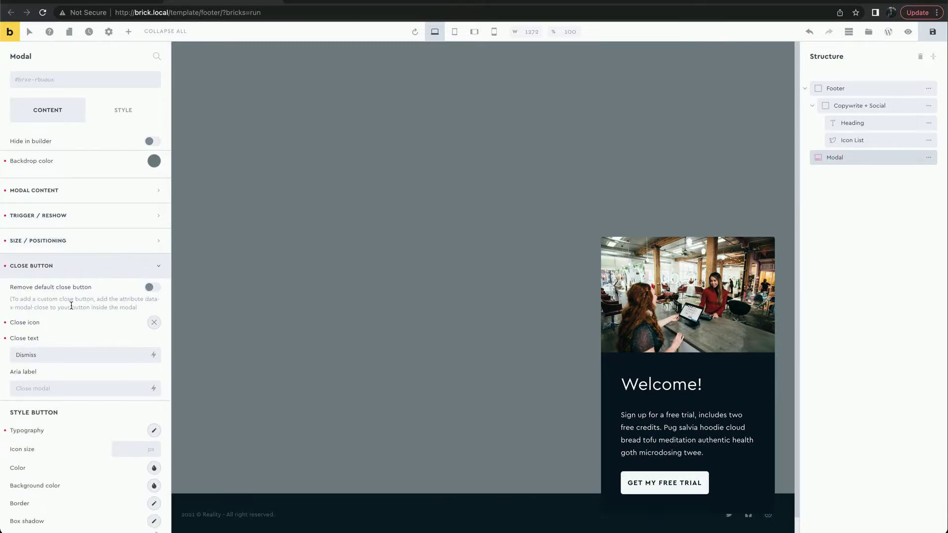
scroll(106, 330, down, 5)
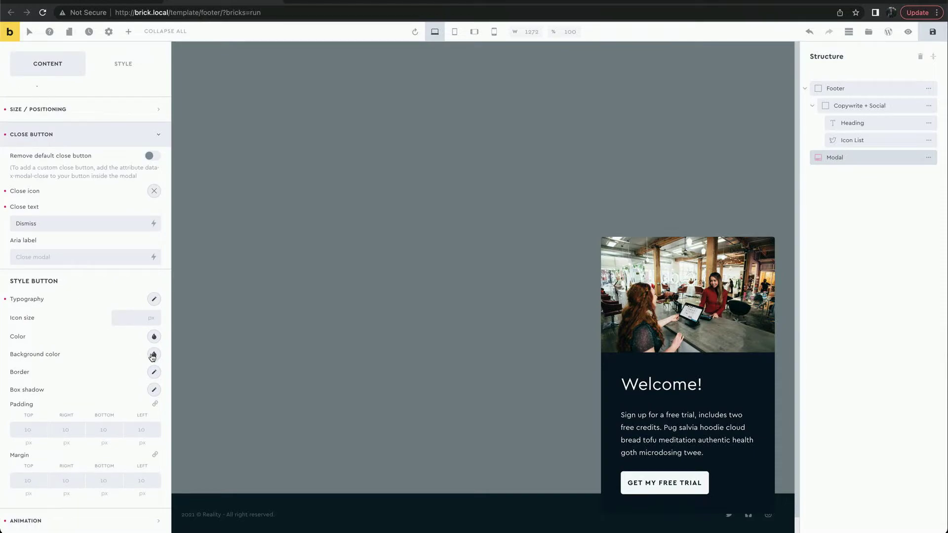
click(153, 355)
click(25, 379)
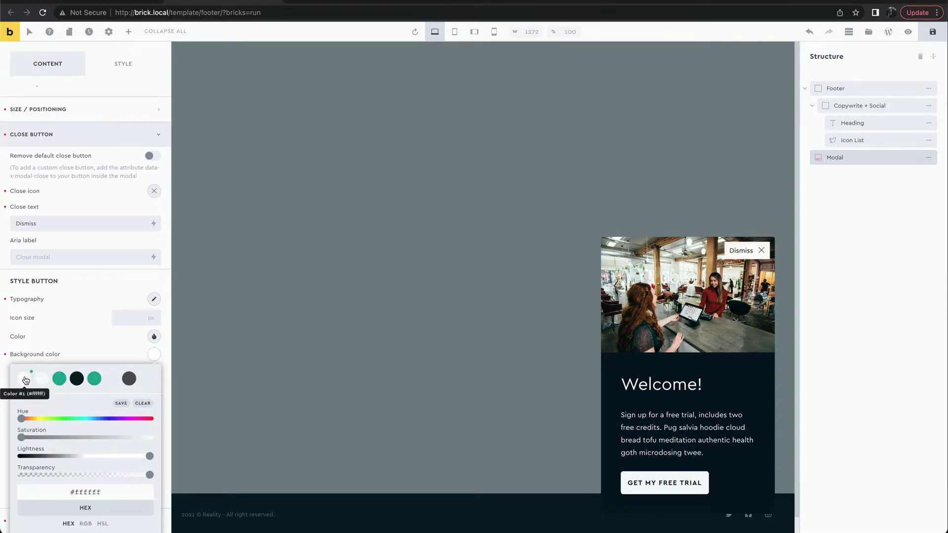
click(149, 355)
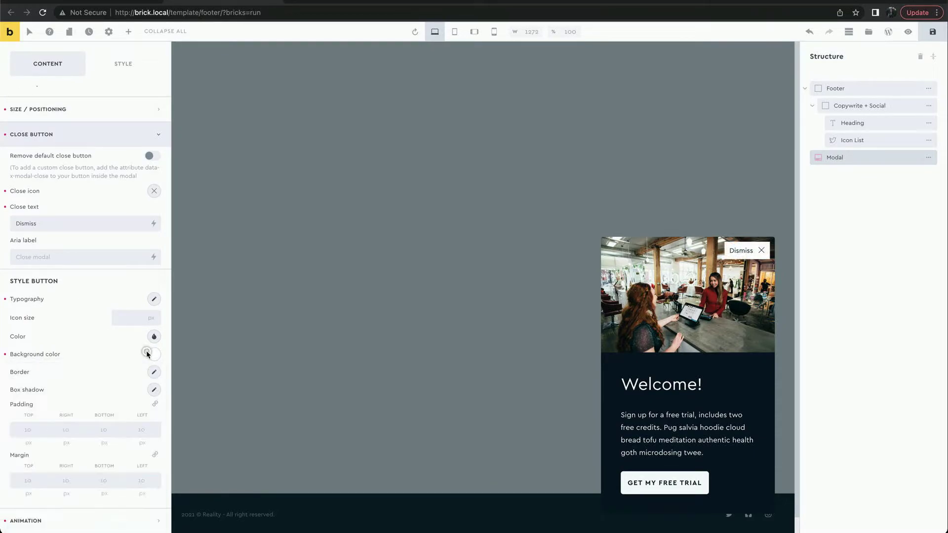
Step: Set the close button's border radius to 7 px on all corners
click(153, 371)
scroll(109, 430, down, 1)
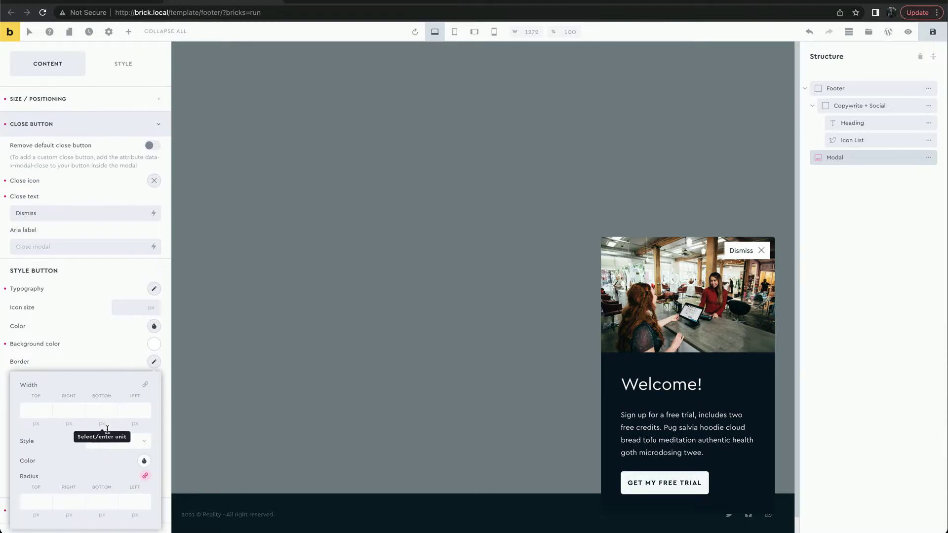
click(36, 501)
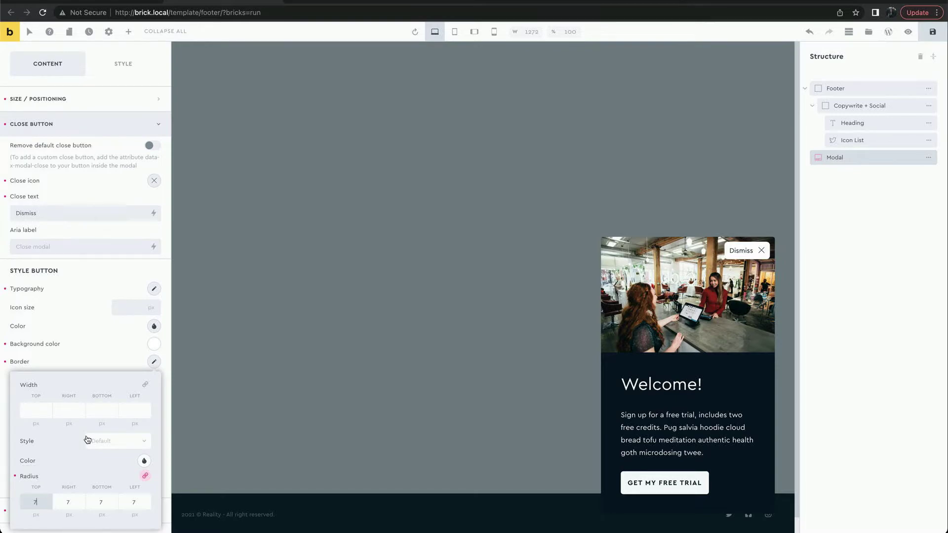
click(127, 363)
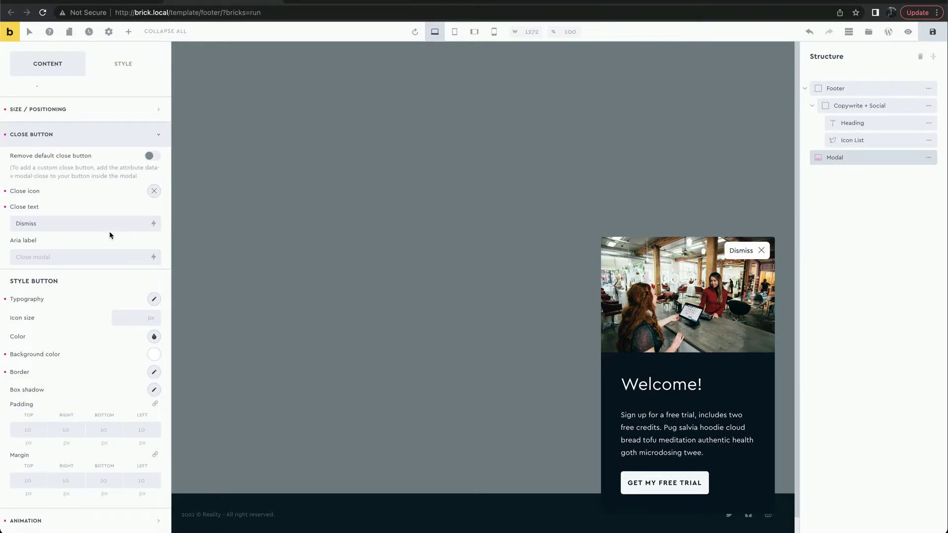
Step: Remove the close button's Dismiss text and set all its margins to 0
click(6, 208)
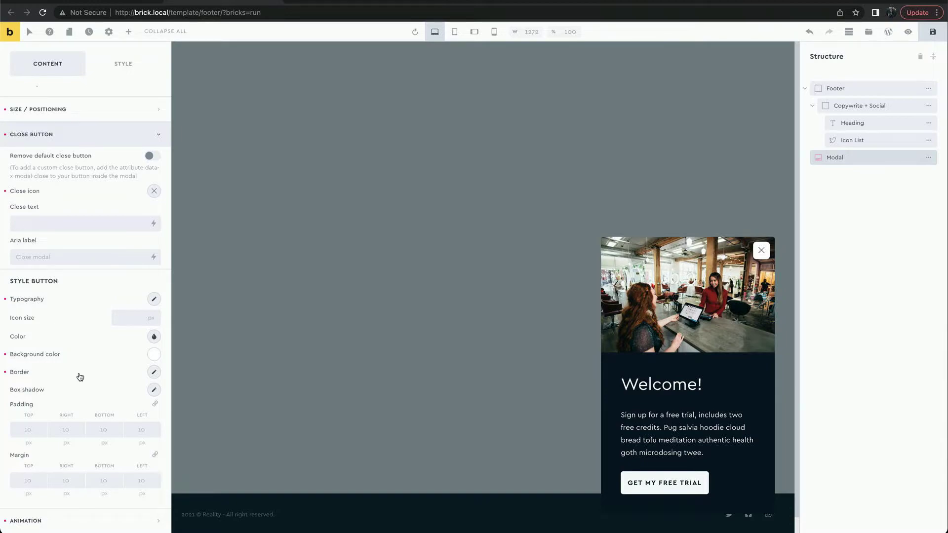
click(154, 454)
click(30, 480)
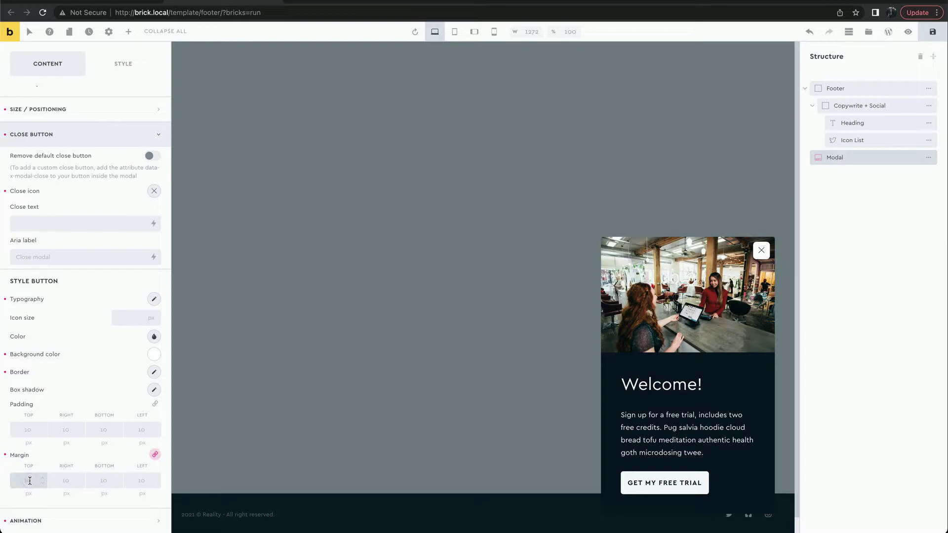
text(6)
key(BackSpace)
text(0)
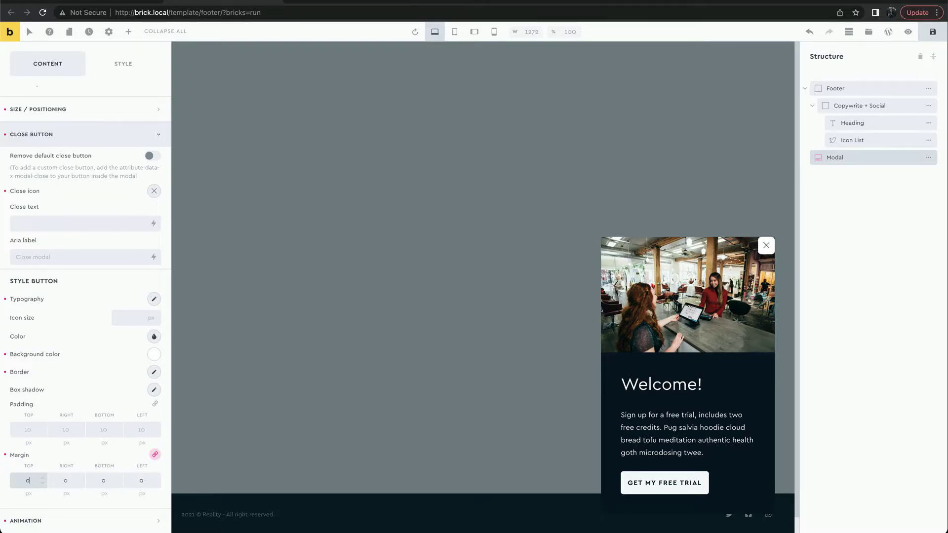
Step: Set the close button radius to 0, 0, 0, 13 px and save the footer template
click(153, 373)
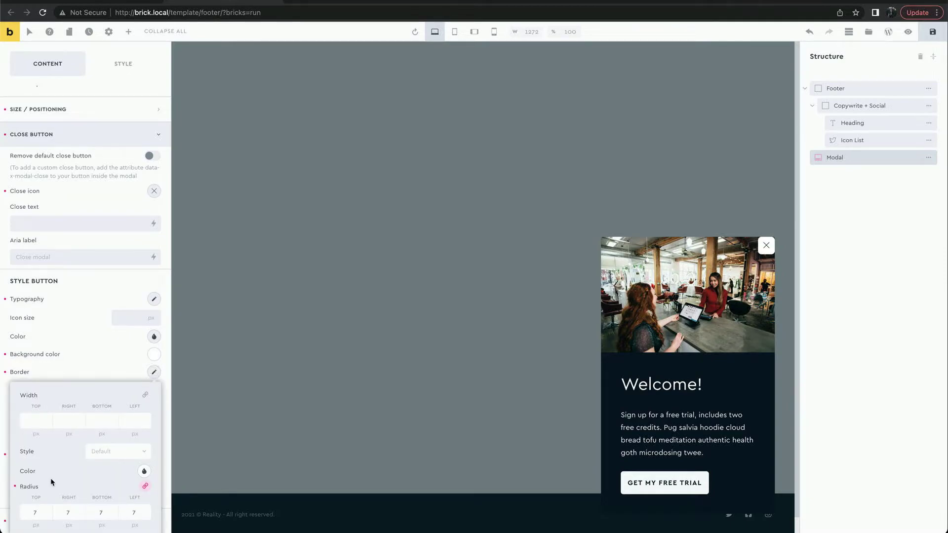
scroll(50, 478, down, 1)
double_click(33, 502)
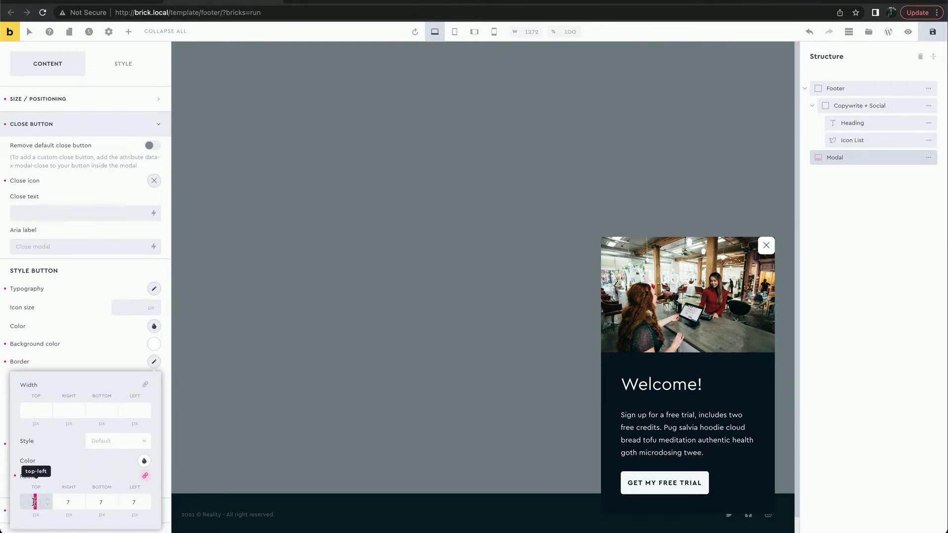
text(0)
click(144, 478)
click(135, 501)
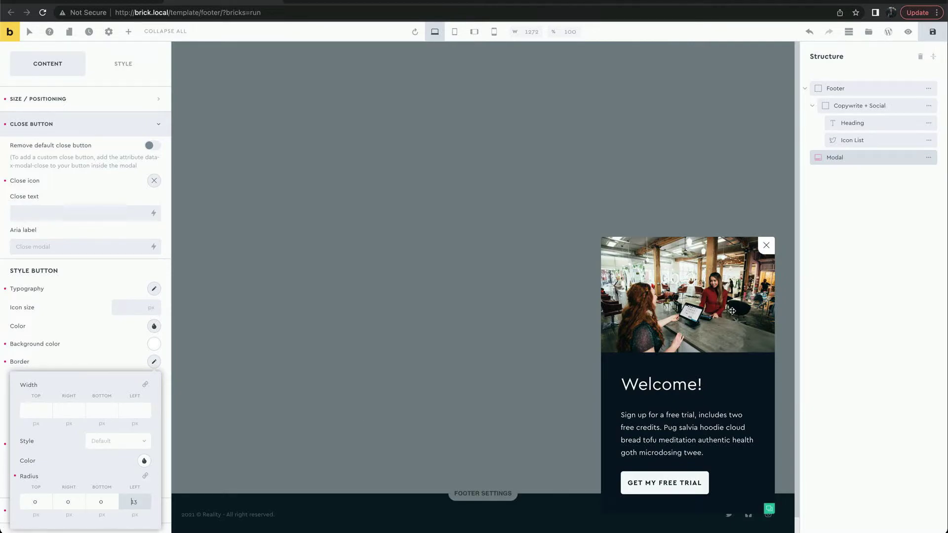
click(926, 42)
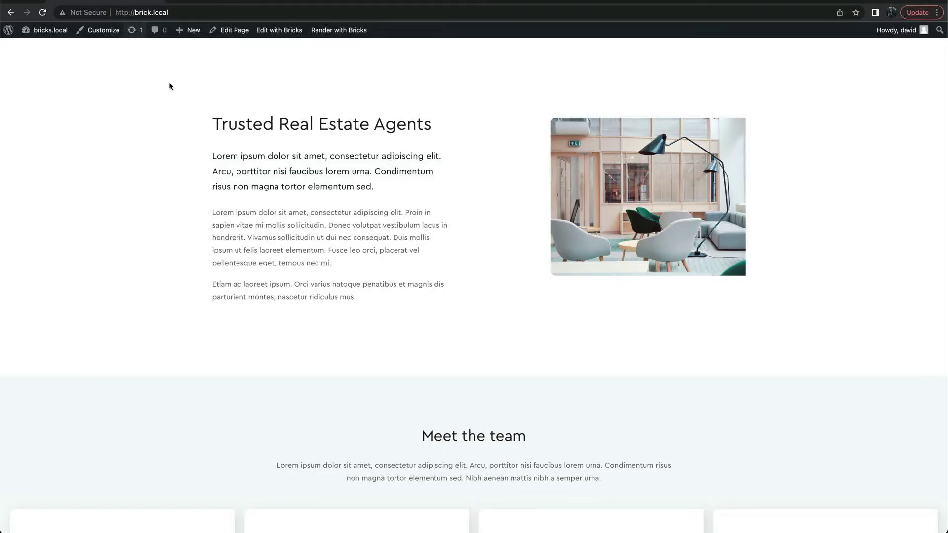
Step: Reload the live page and dismiss the Welcome popup that appears on load
click(41, 14)
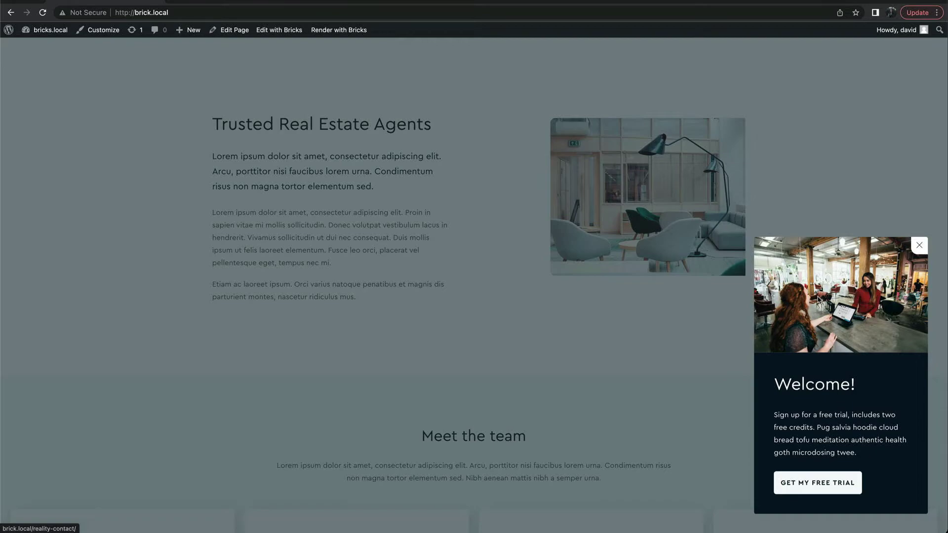
click(785, 128)
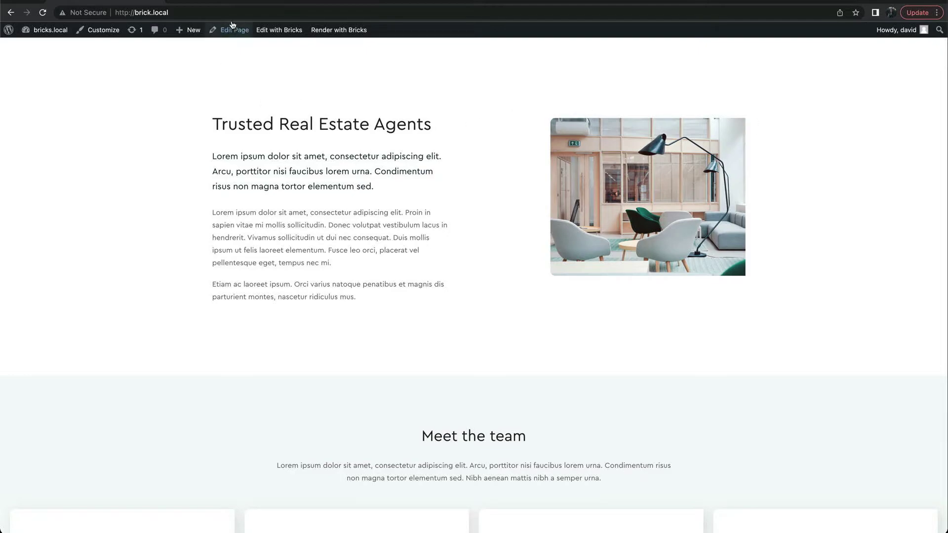
Step: Delete the modal's existing Page load trigger
click(233, 3)
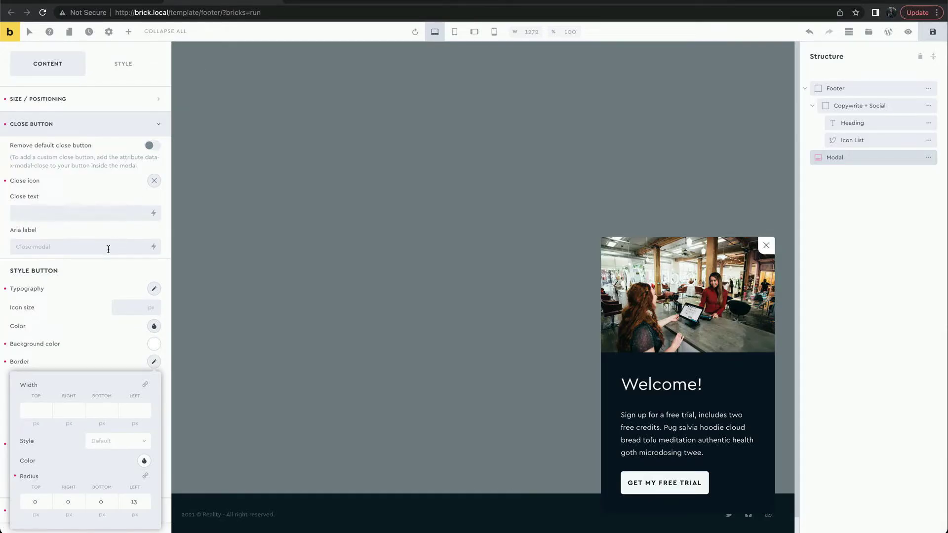
click(90, 124)
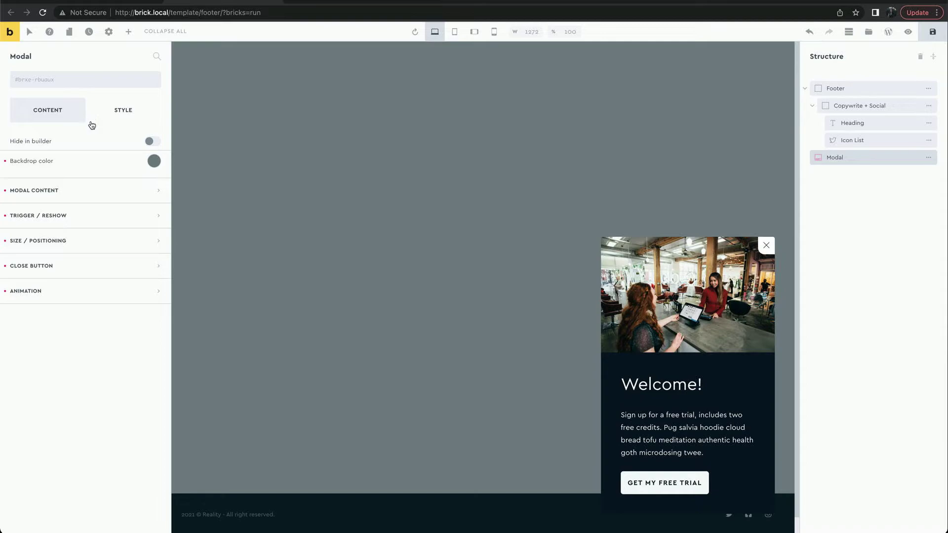
click(74, 215)
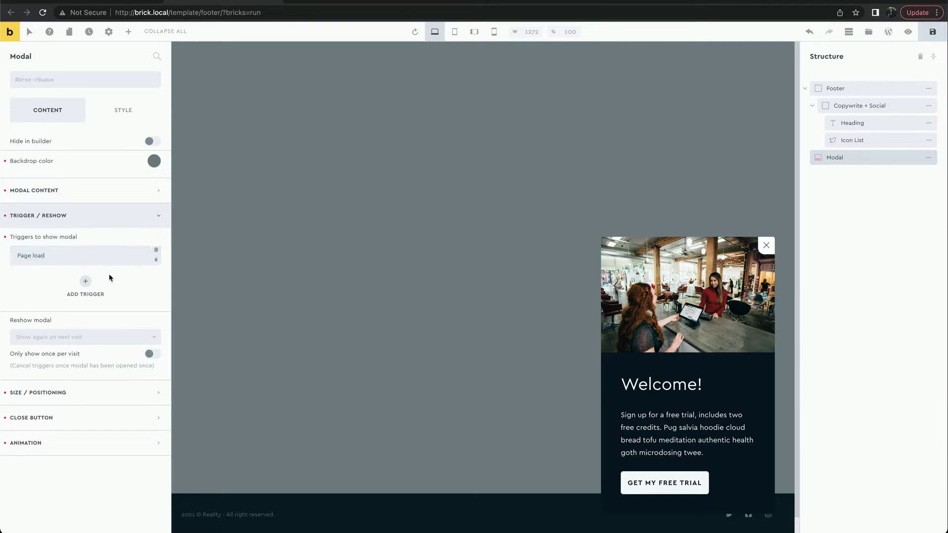
click(118, 255)
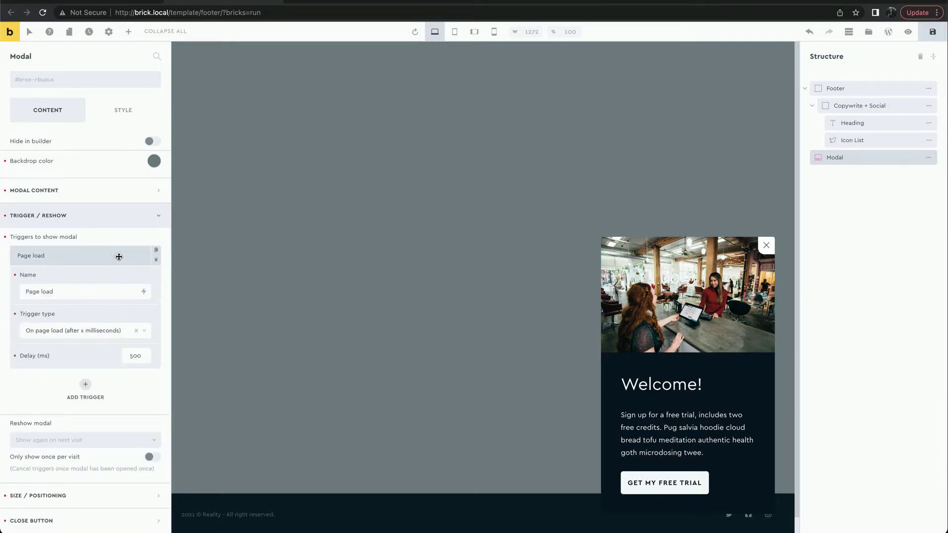
click(157, 262)
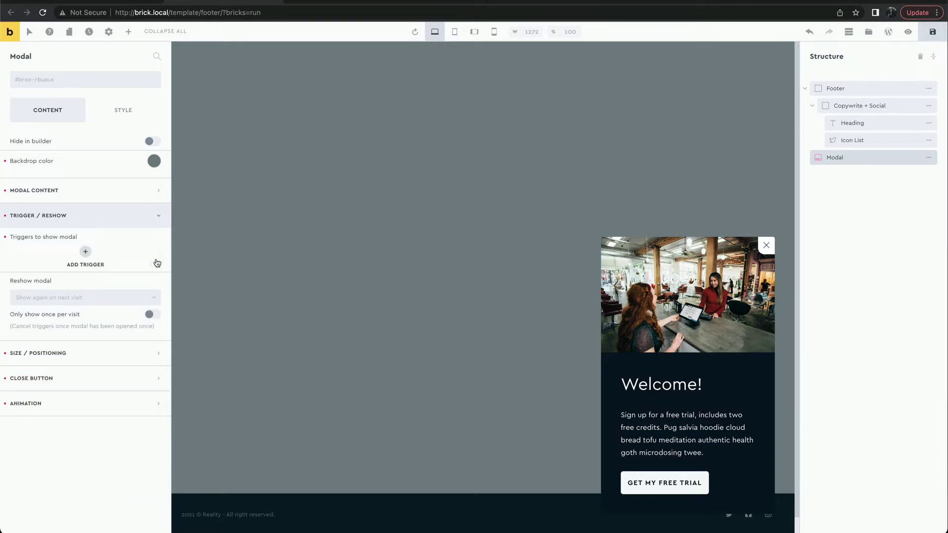
Step: Add a trigger named 'User leaves the page' set to On page exit intent
click(86, 252)
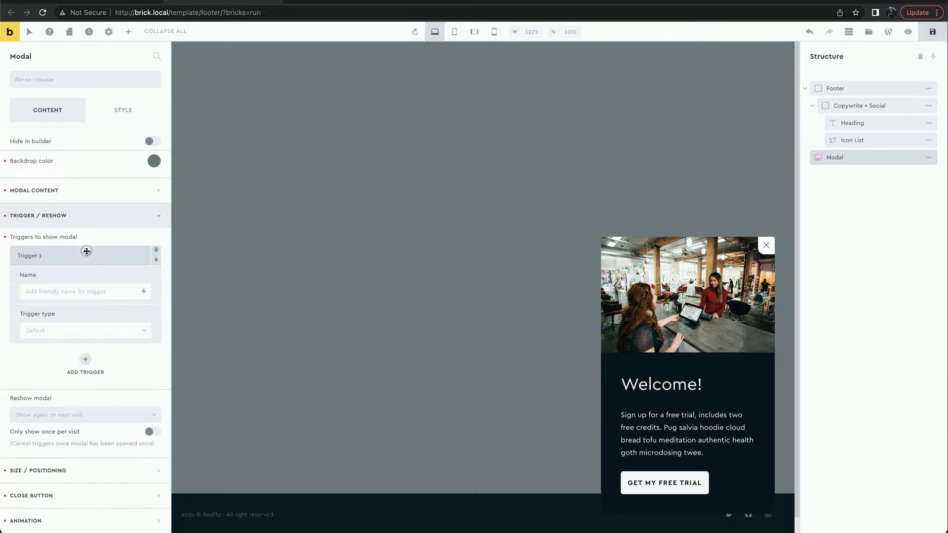
click(85, 289)
text(User leaves the page)
click(77, 330)
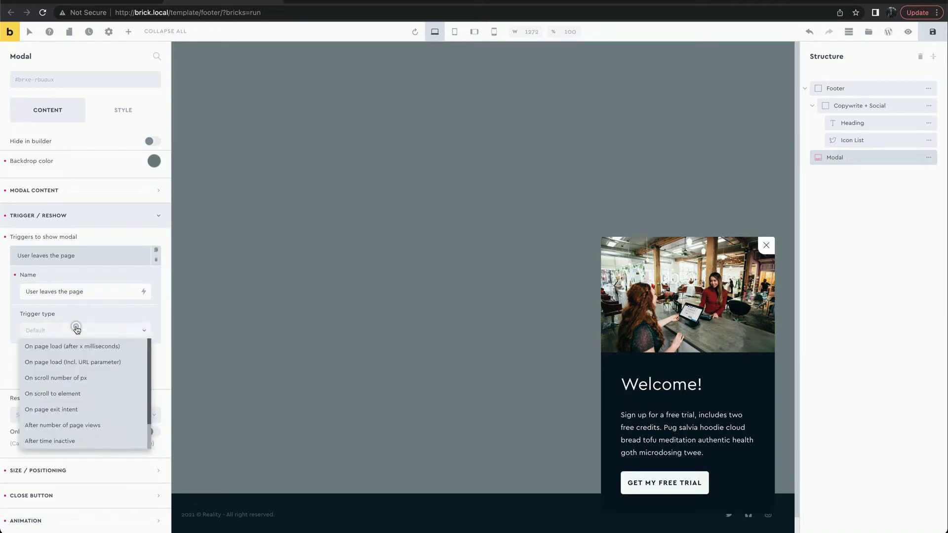
scroll(77, 354, down, 1)
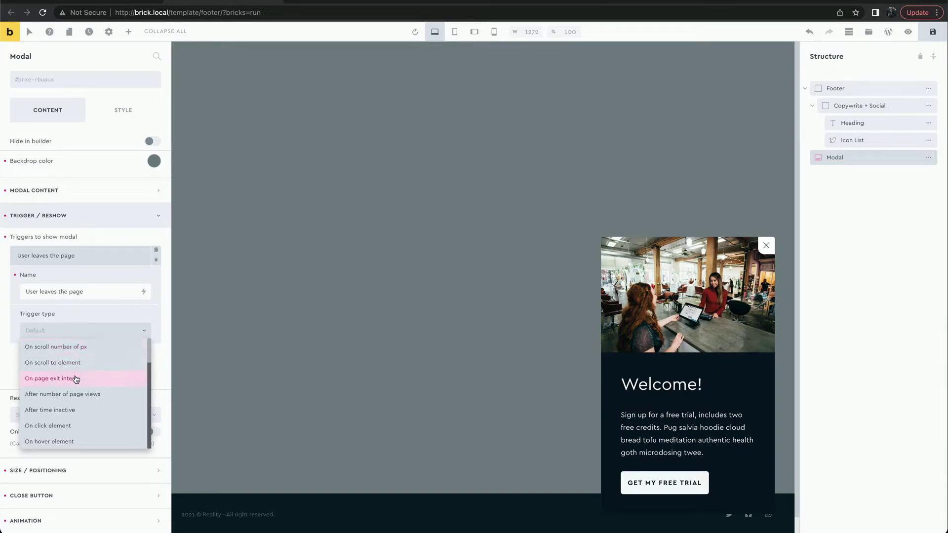
click(75, 378)
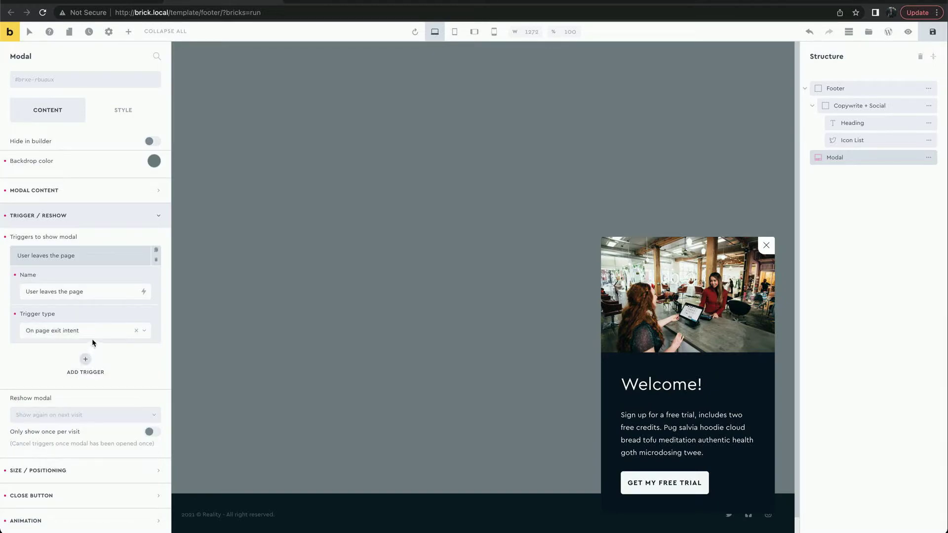
Step: Save the footer template, reload the live page and dismiss the exit-intent Welcome popup
click(933, 31)
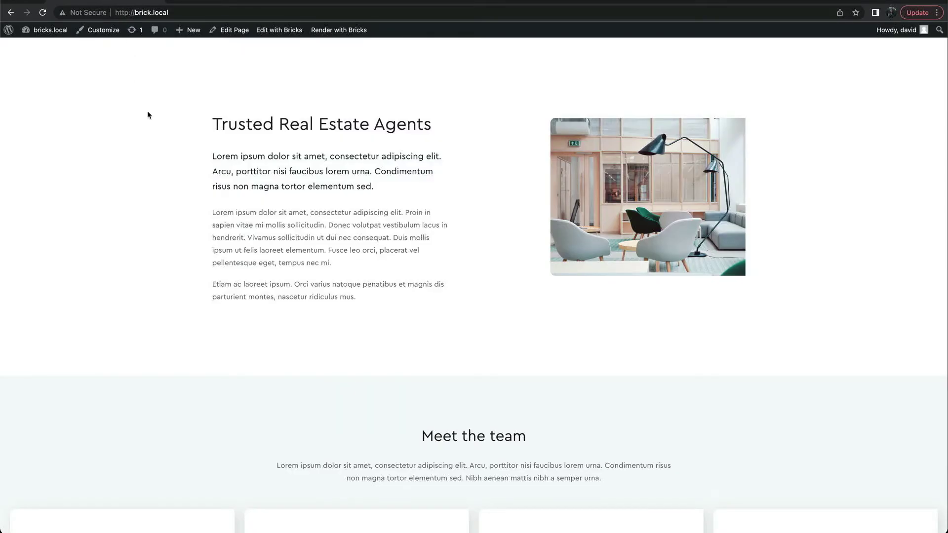
click(43, 13)
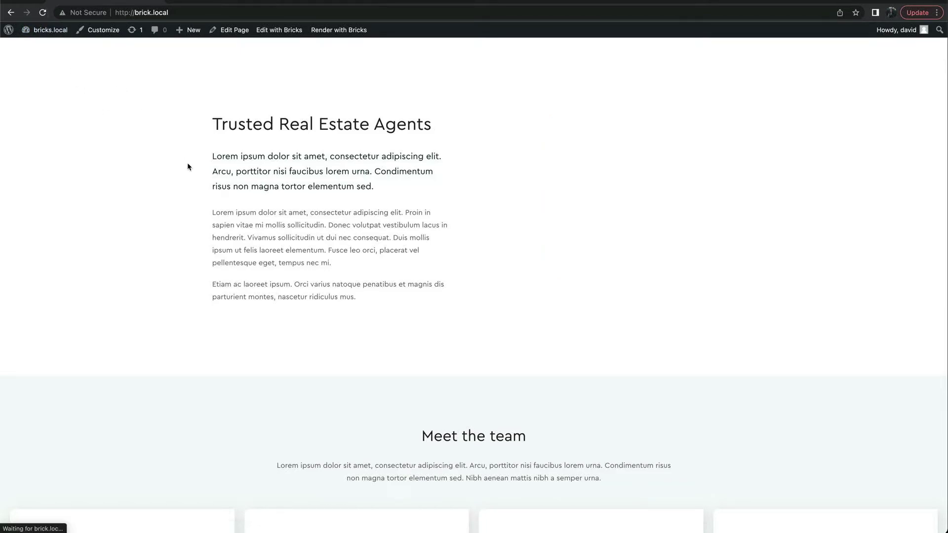
scroll(378, 259, down, 5)
scroll(378, 259, up, 2)
scroll(377, 255, up, 3)
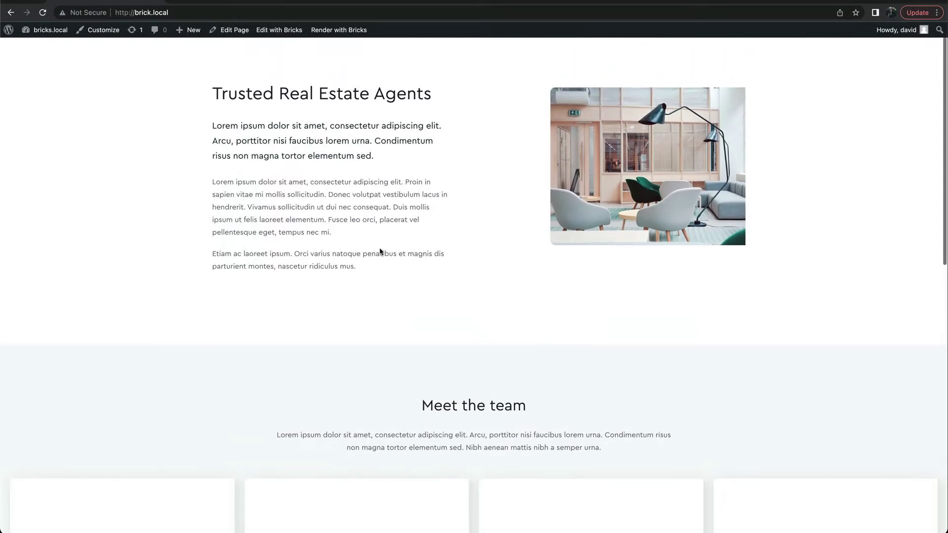
mouse_move(432, 7)
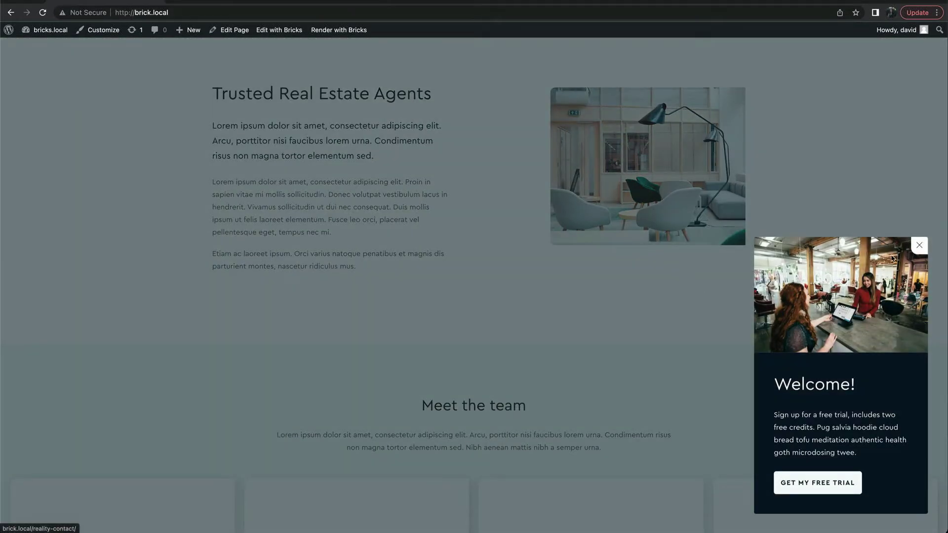
click(918, 245)
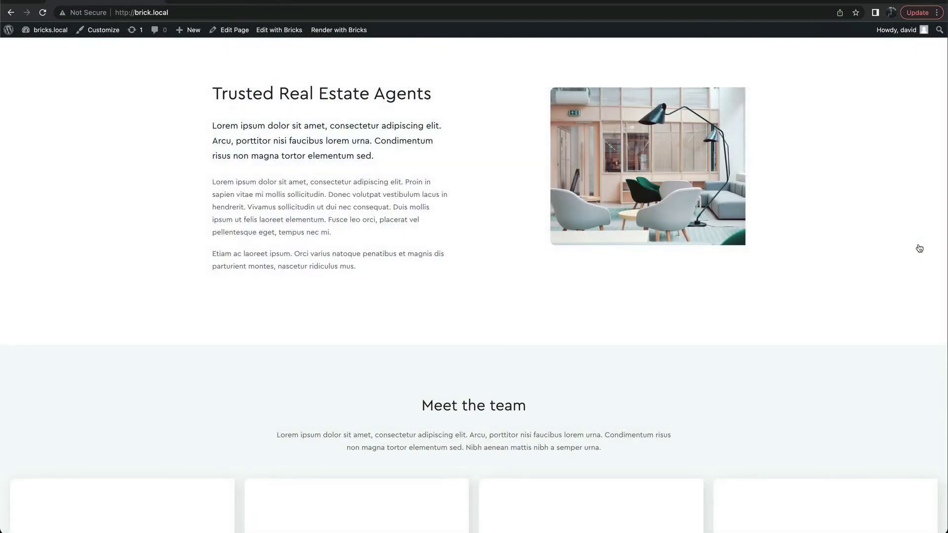
scroll(495, 228, up, 1)
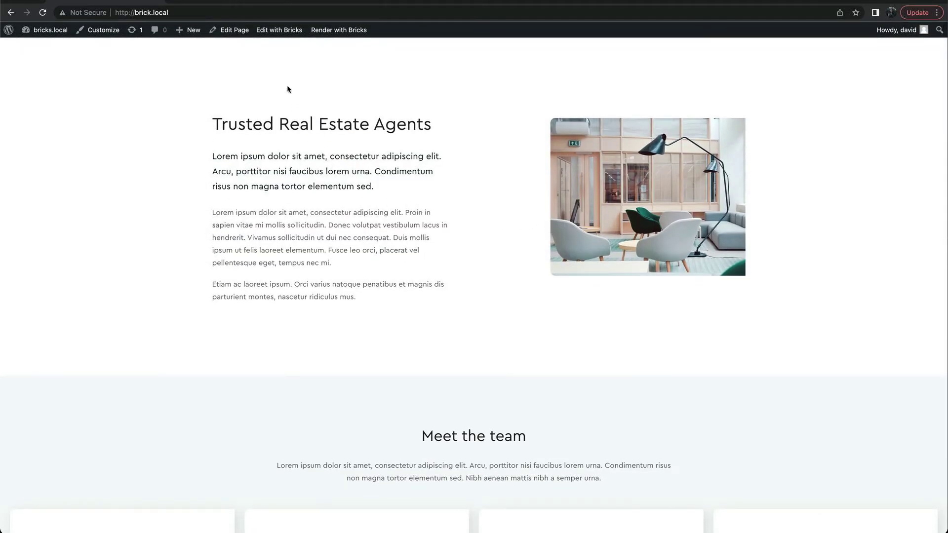
Step: Give the home page's hero image the new global class my-image and save the page
click(277, 33)
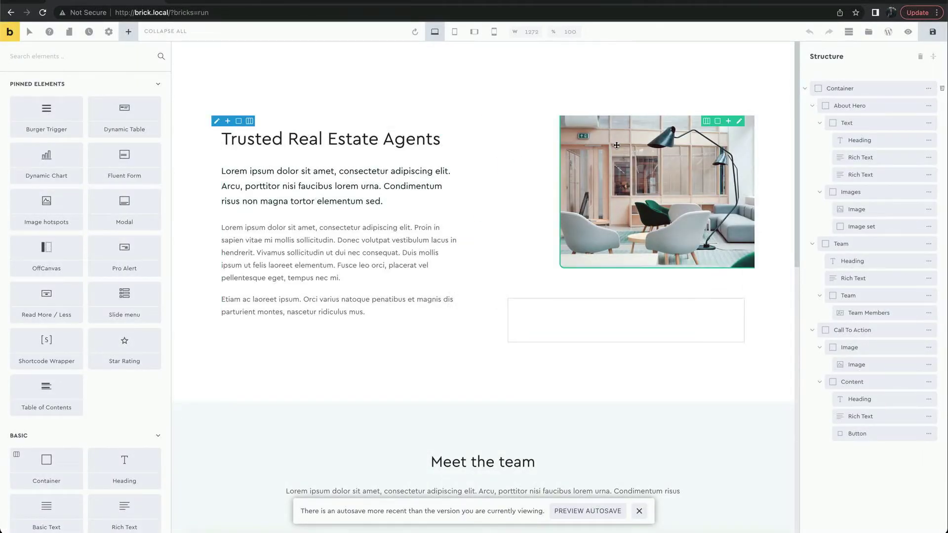
click(616, 145)
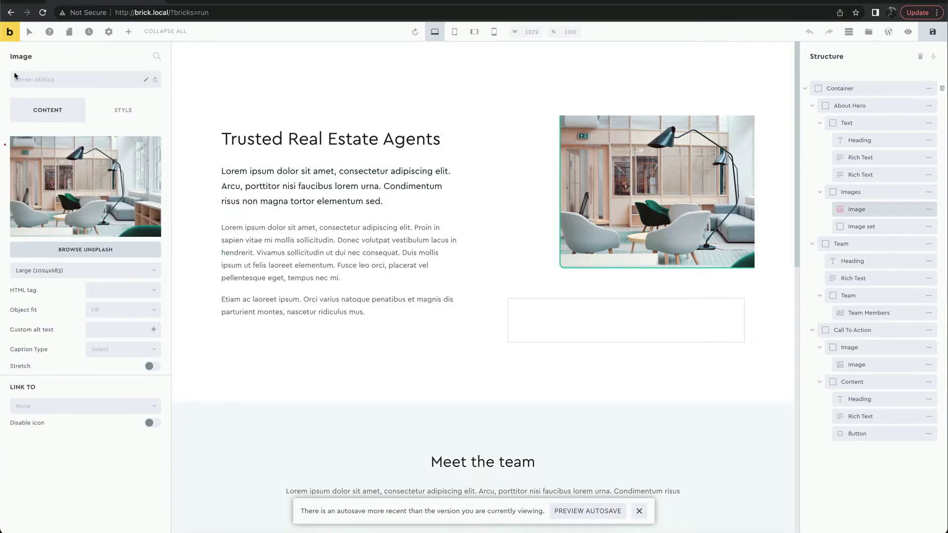
click(44, 80)
text(my-image)
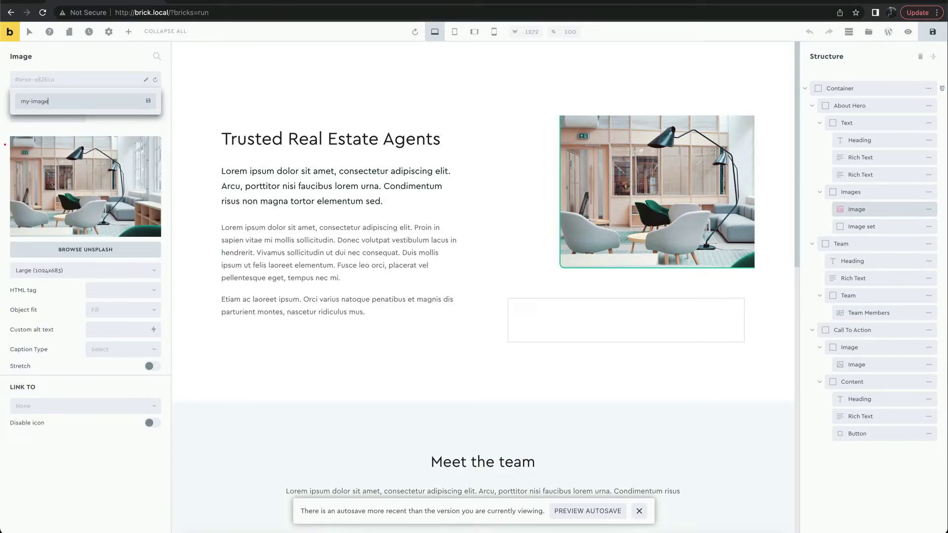
key(Return)
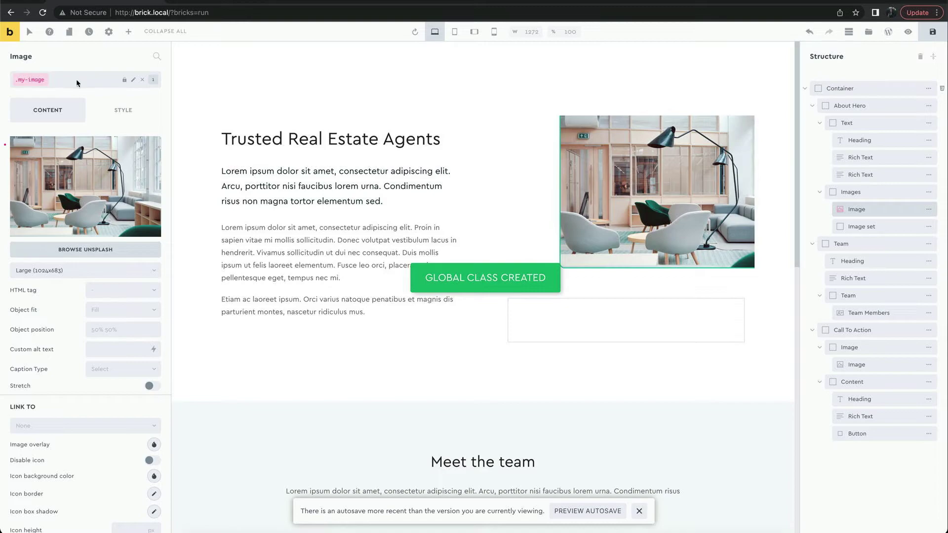
click(932, 32)
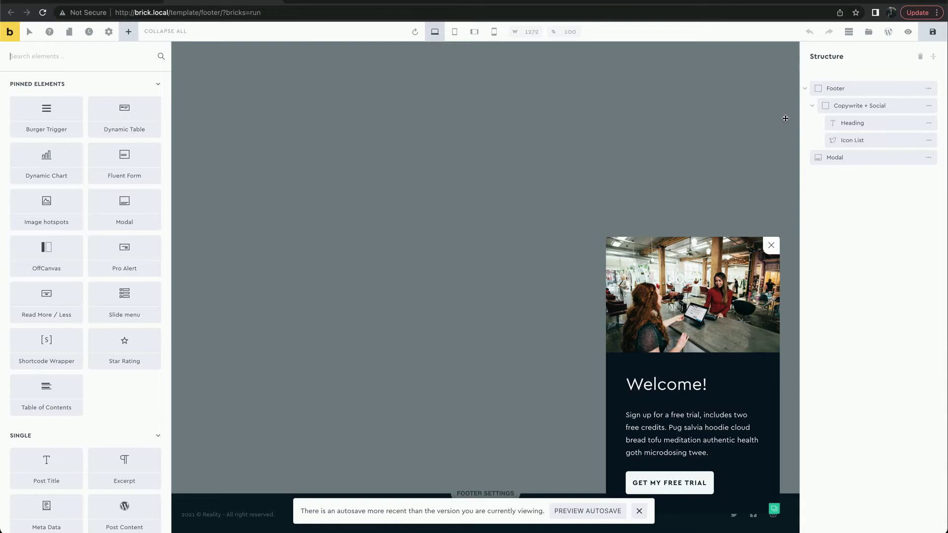
Step: Add a new modal trigger named 'User hovers over image'
click(863, 156)
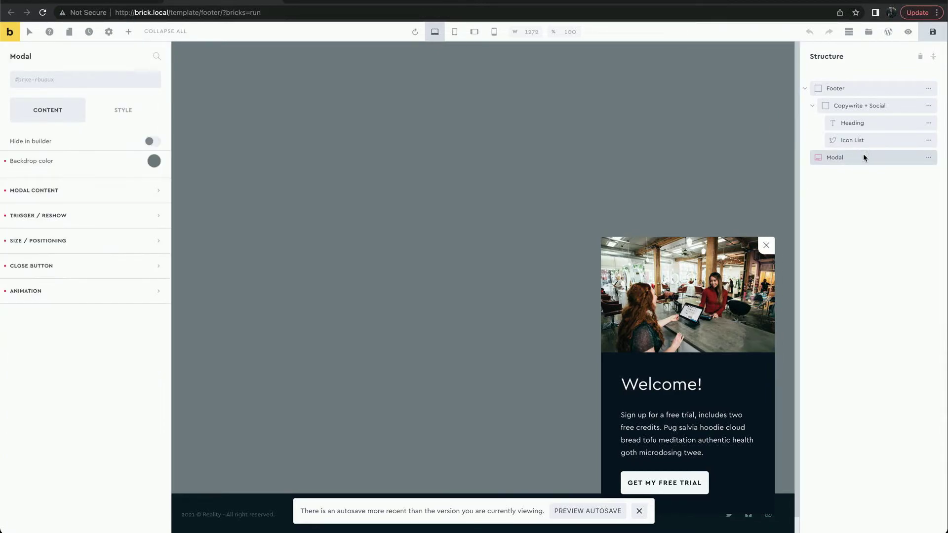
click(118, 196)
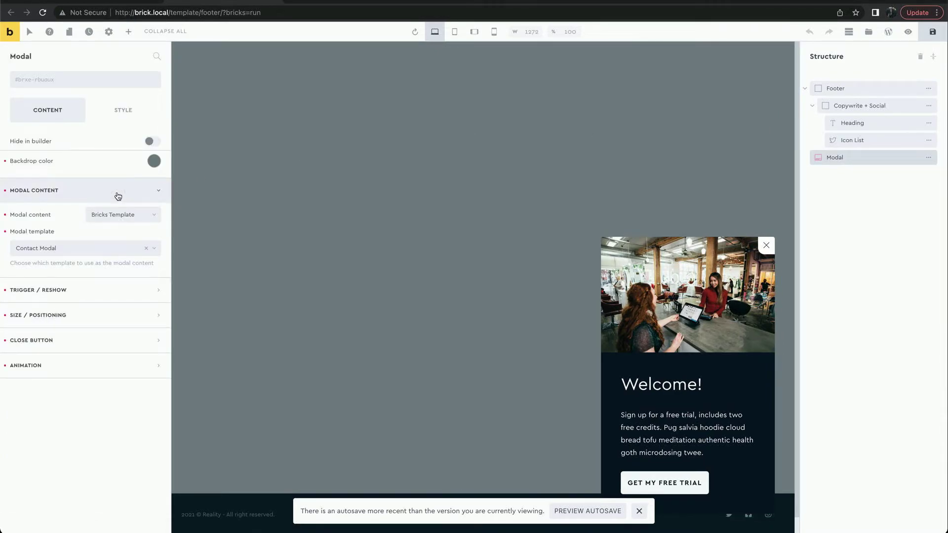
click(117, 194)
click(103, 216)
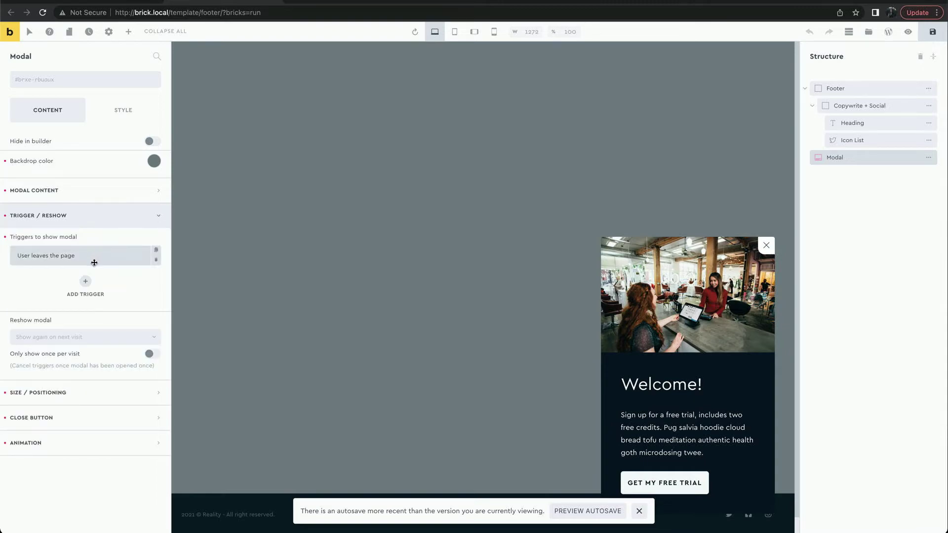
click(86, 282)
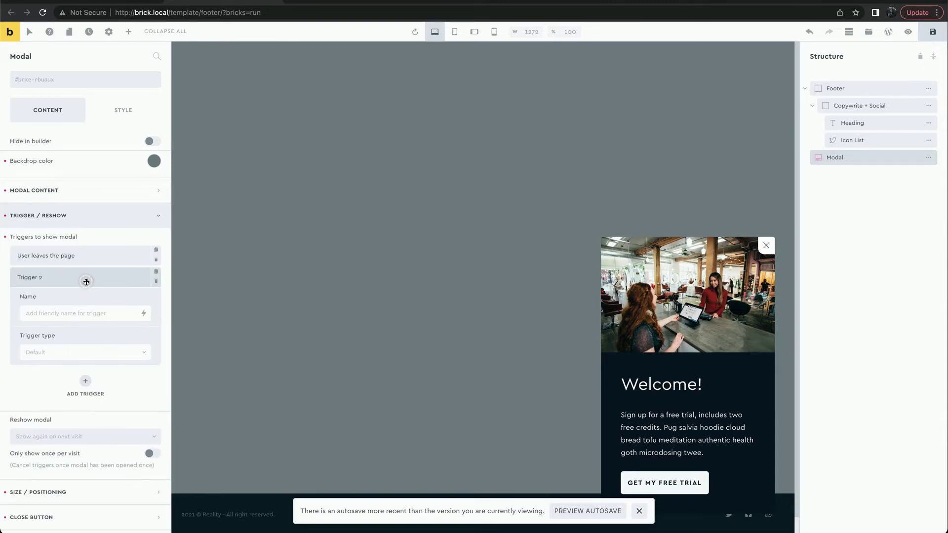
click(87, 312)
text(User hovers over image)
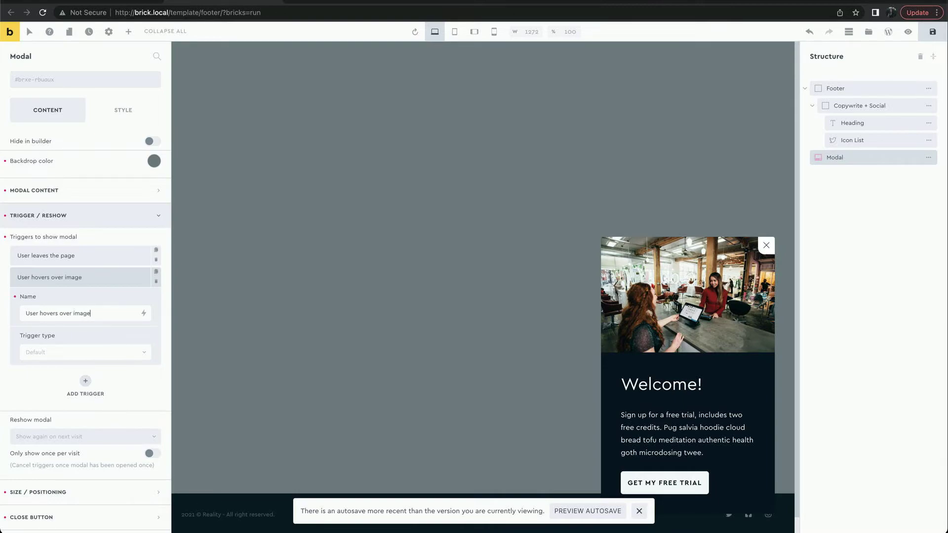
Step: Set that trigger to On hover element with selector .my-image and save the template
click(93, 354)
scroll(93, 393, down, 1)
click(78, 462)
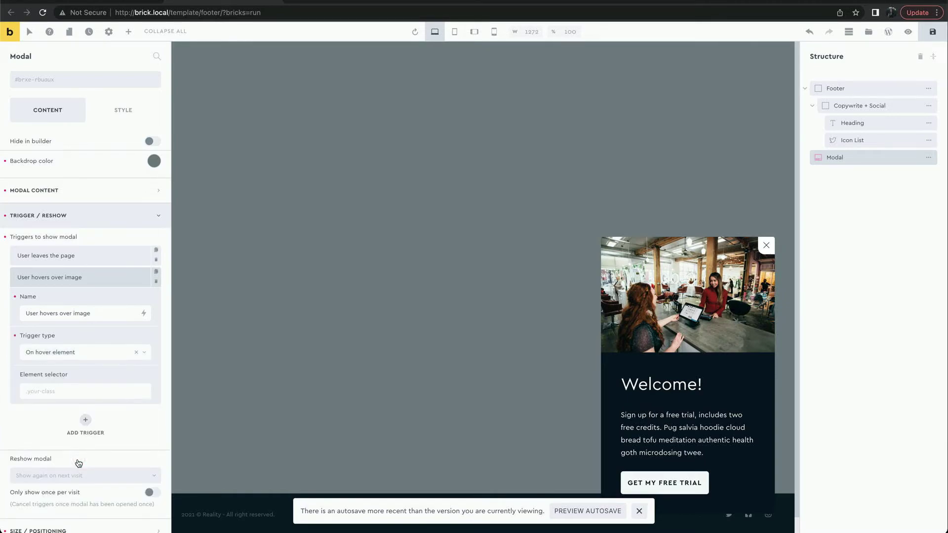
click(76, 390)
text(.my-image)
click(98, 283)
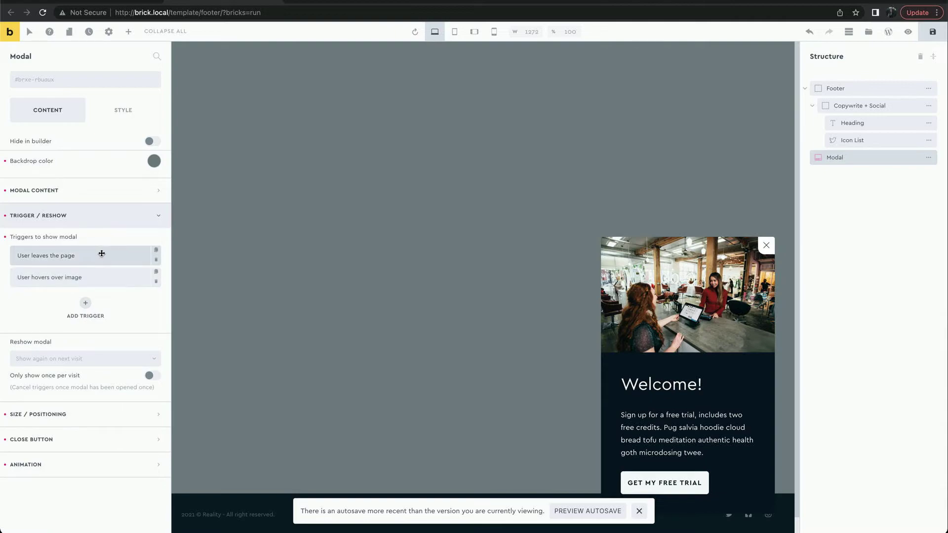
click(930, 33)
Step: Load the live home page without /?bricks=run and close the Welcome! popup, again after exit intent
click(125, 0)
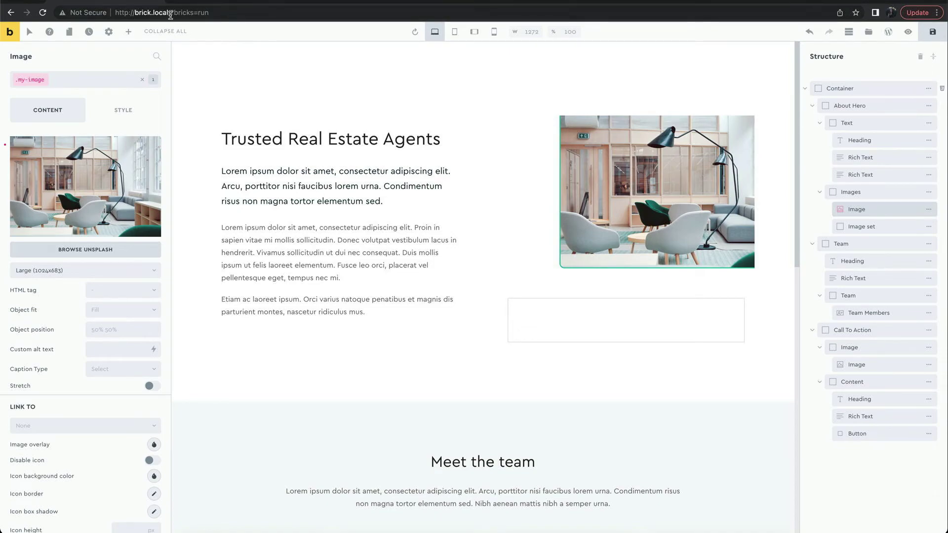
drag(171, 15, 279, 15)
key(BackSpace)
key(Return)
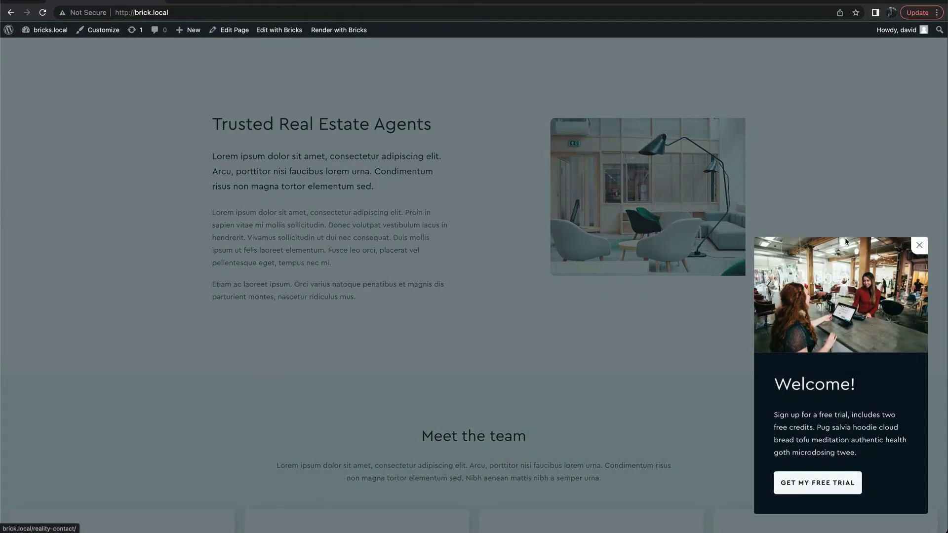
click(919, 245)
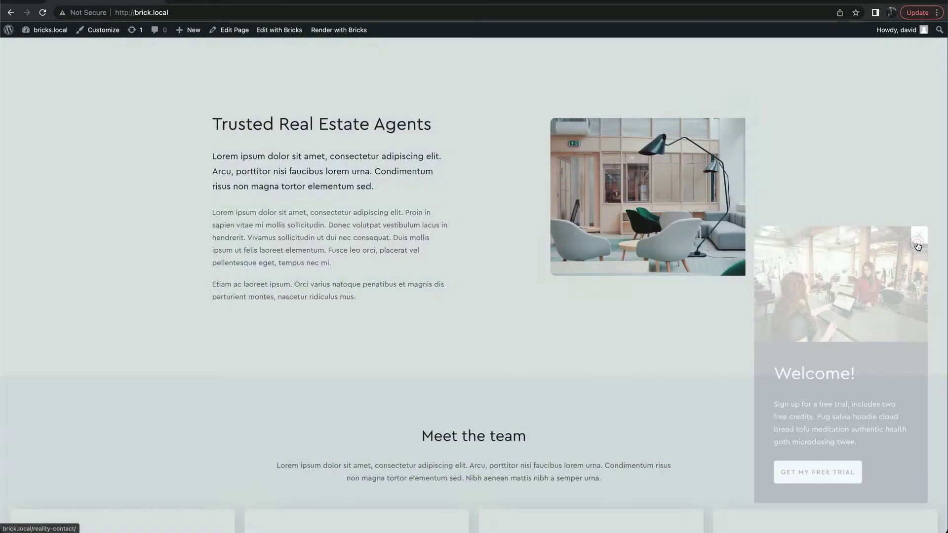
mouse_move(764, 9)
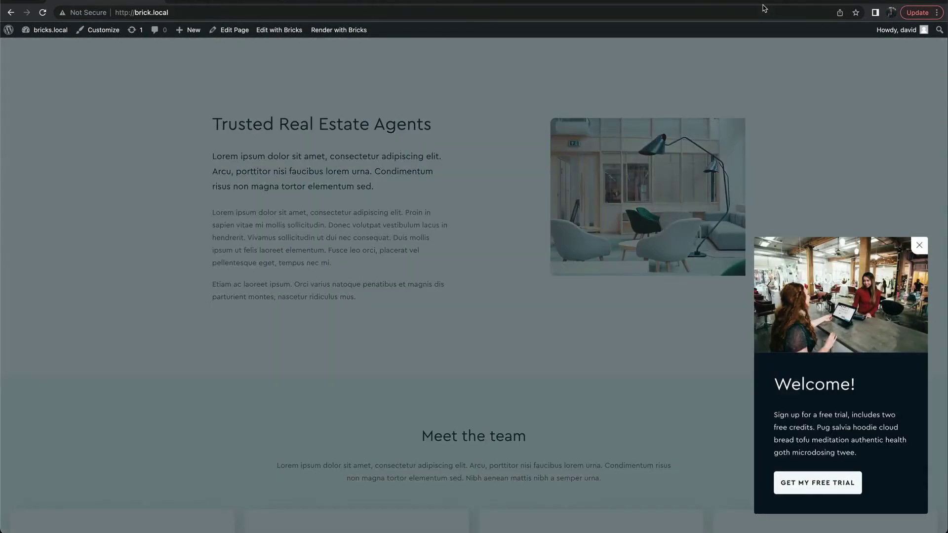
click(913, 242)
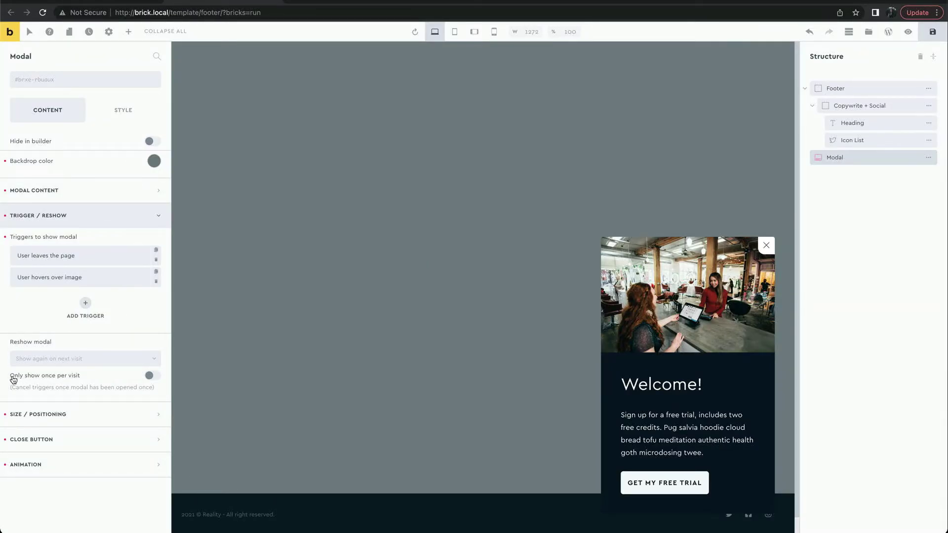
Step: Enable the modal's Only show once per visit option and save the footer template
drag(11, 377, 99, 379)
click(99, 379)
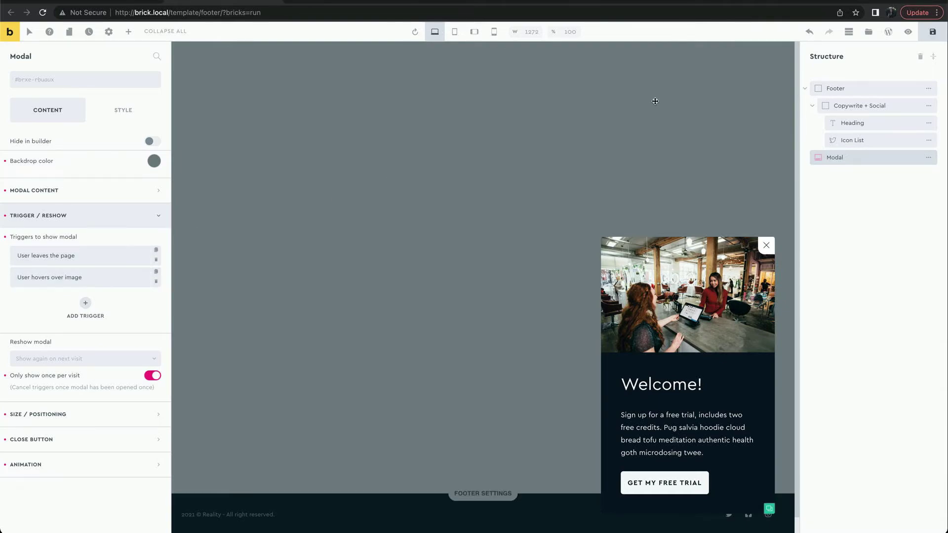
click(936, 33)
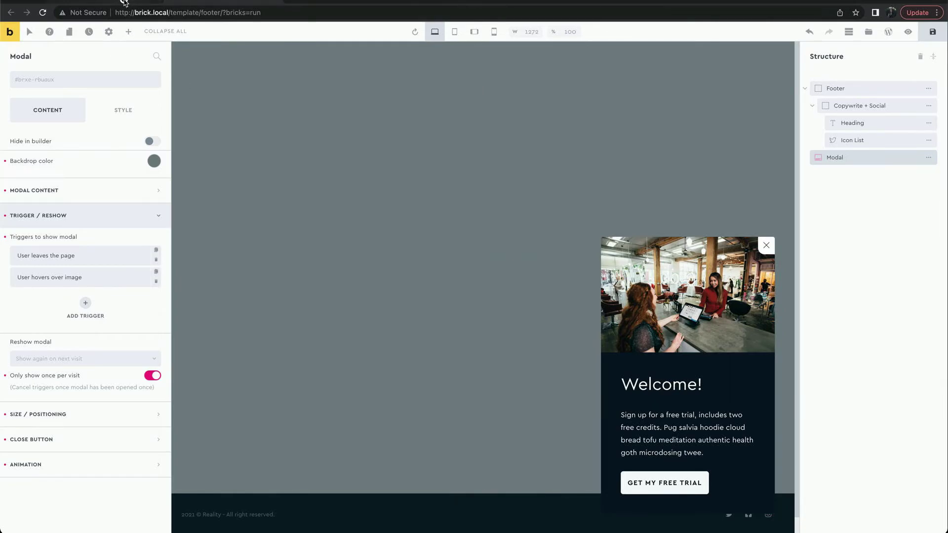
click(124, 4)
Step: Reload the live brick.local page and dismiss the Welcome! popup when it appears
click(45, 12)
scroll(351, 221, down, 3)
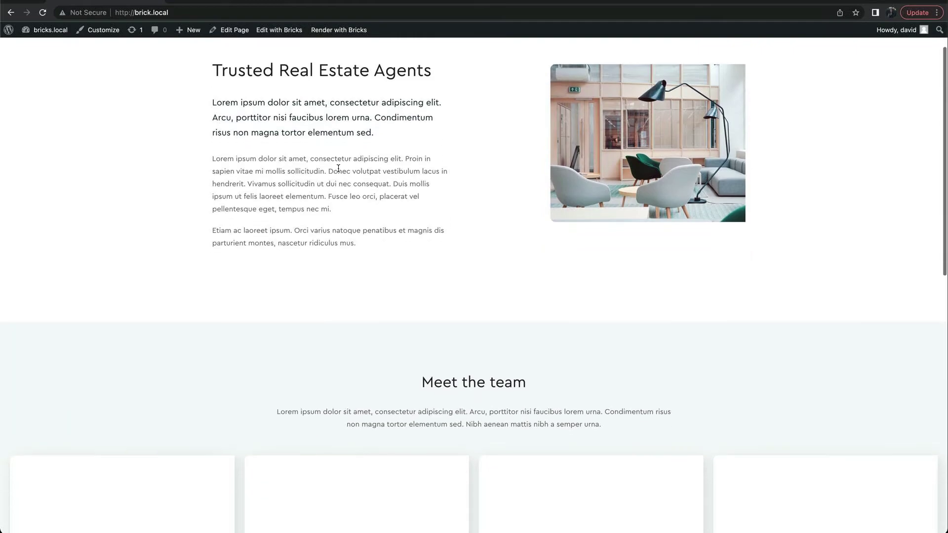
scroll(612, 318, up, 3)
scroll(513, 306, up, 1)
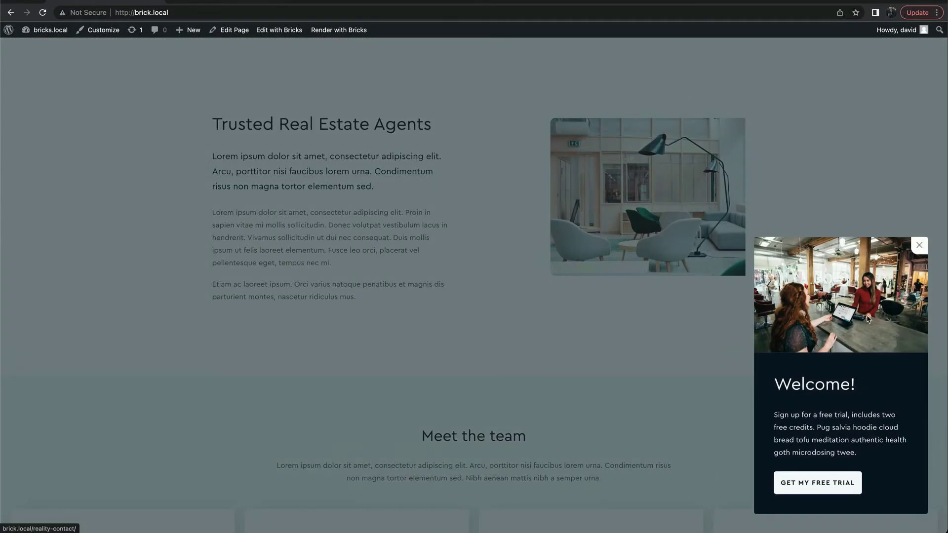
click(920, 247)
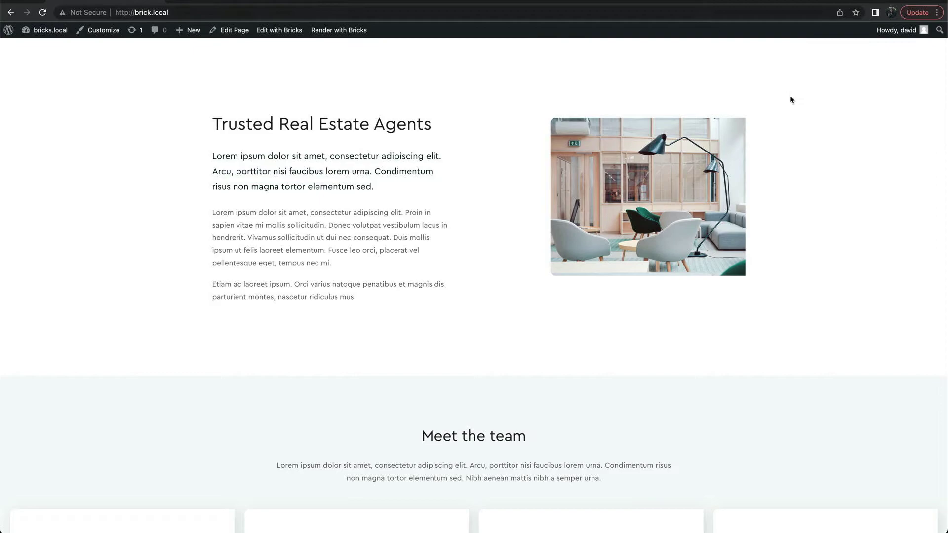
Step: Reload again, leave the page to trigger the exit popup, and close it
click(43, 13)
scroll(379, 197, down, 3)
scroll(378, 197, up, 2)
scroll(378, 198, up, 1)
mouse_move(447, 4)
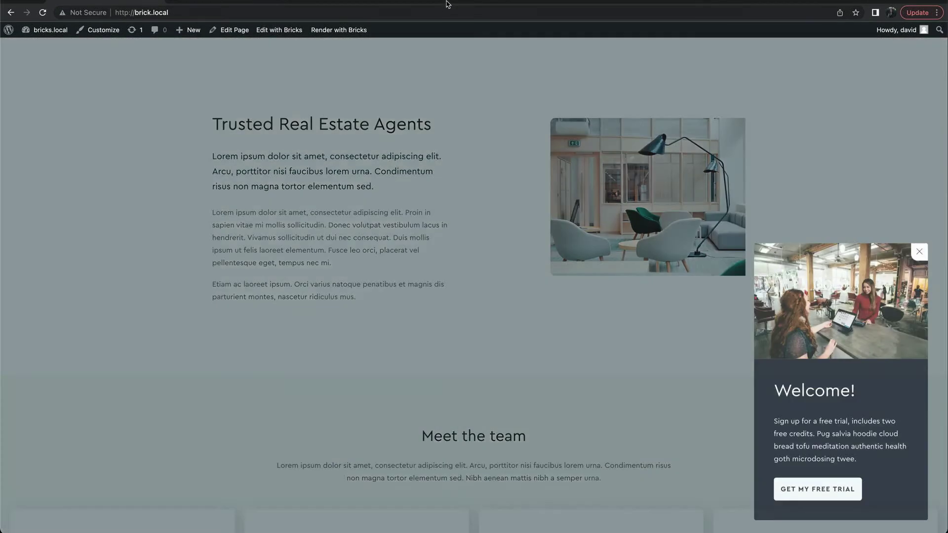
click(919, 246)
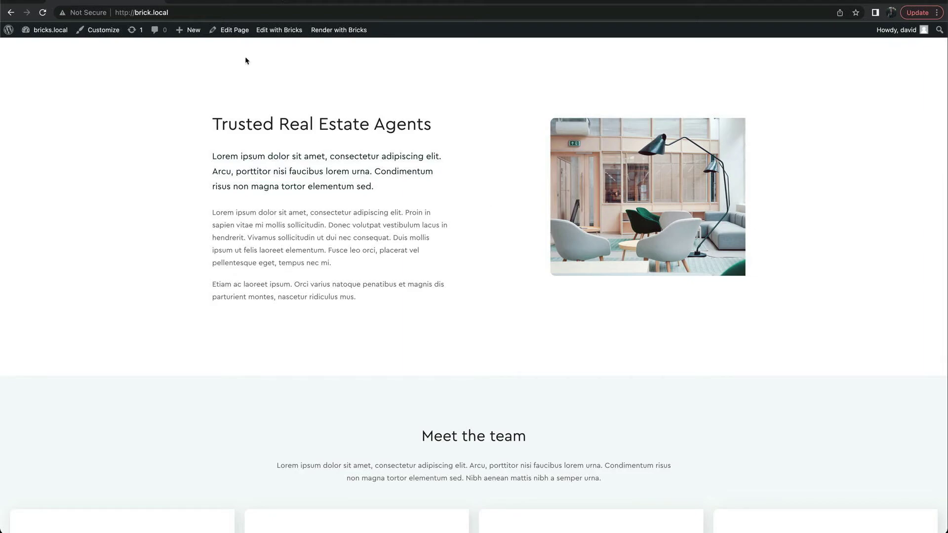
Step: Back in the footer template, add a Trigger 3 to the modal and collapse it
click(232, 2)
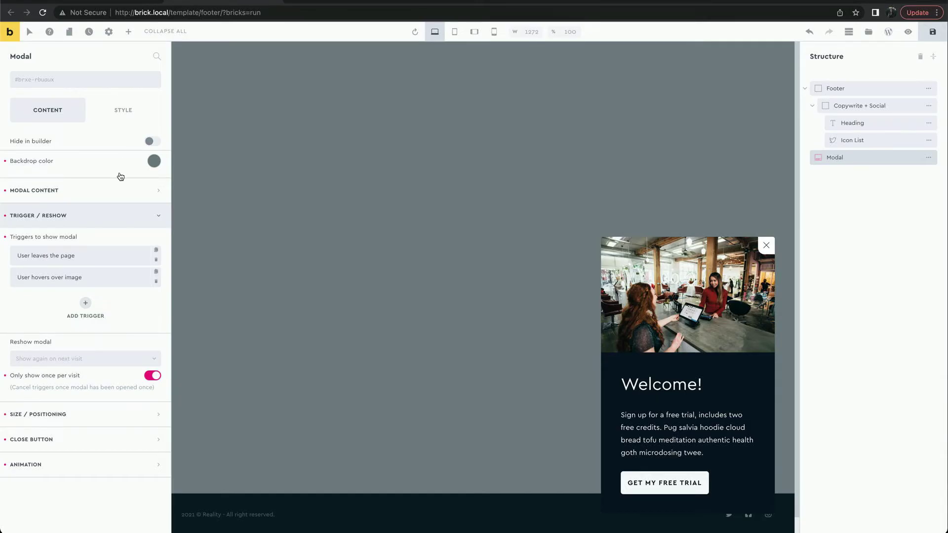
click(86, 304)
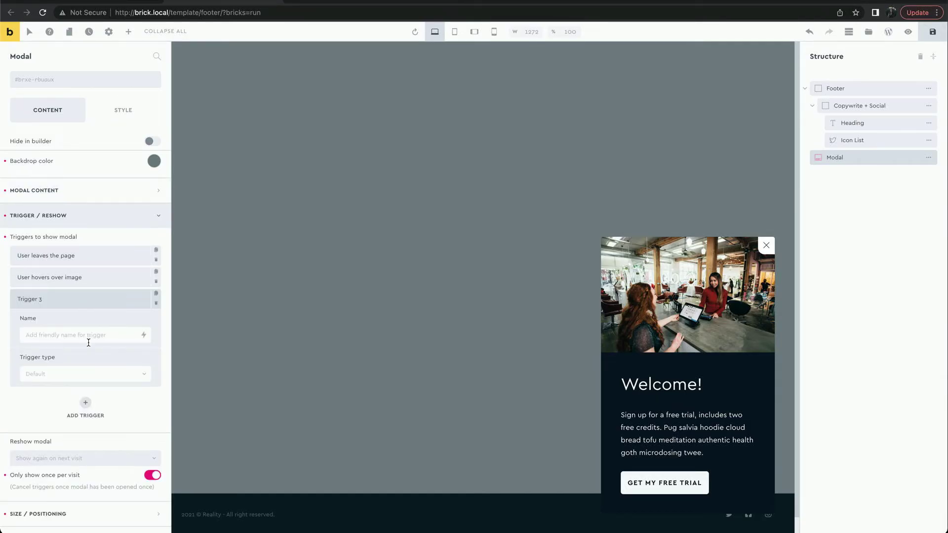
click(91, 374)
scroll(92, 395, down, 2)
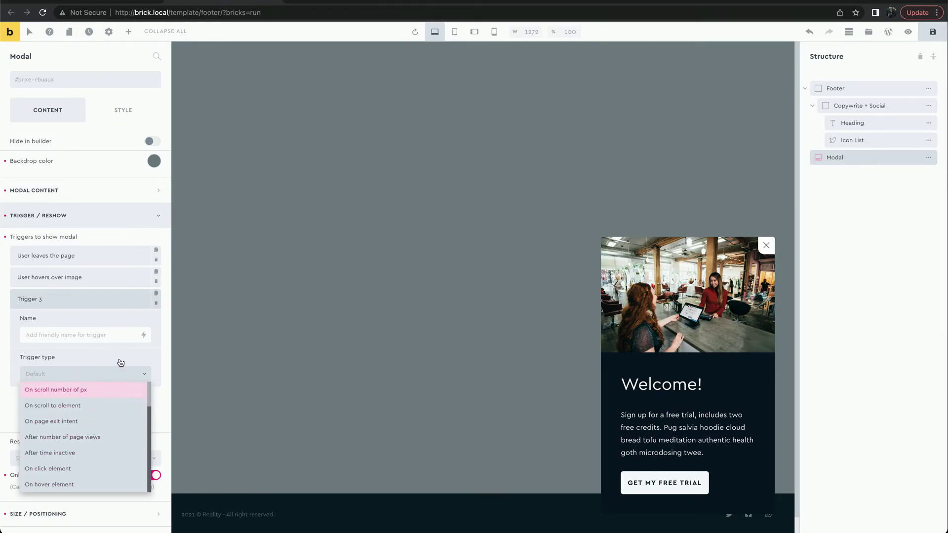
click(119, 305)
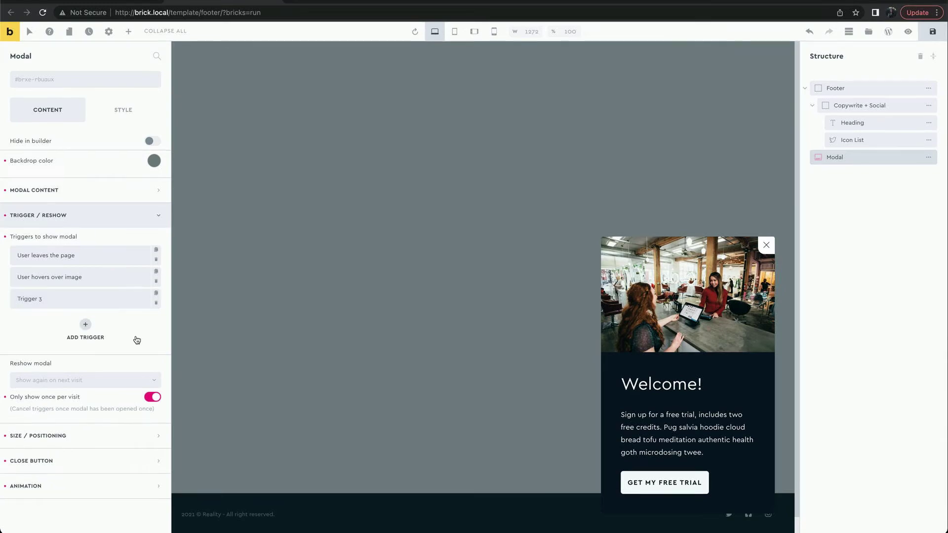
Step: Try the reshow rules: next visit, never again, and after a waiting period of 1 hour
click(123, 379)
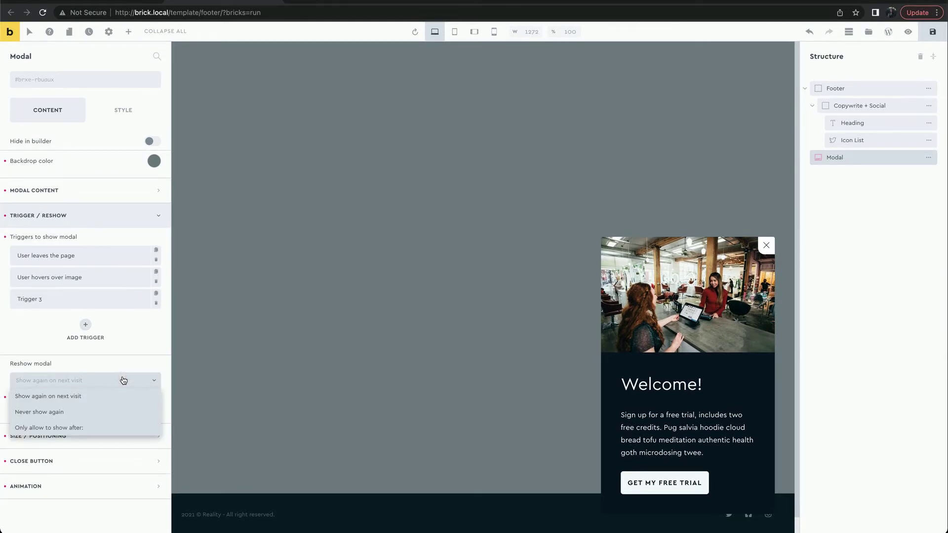
click(92, 396)
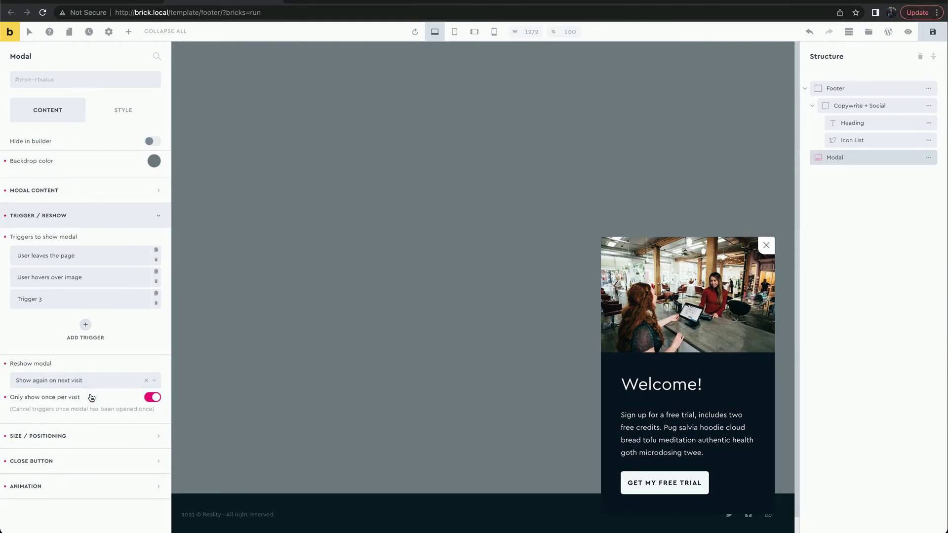
click(98, 381)
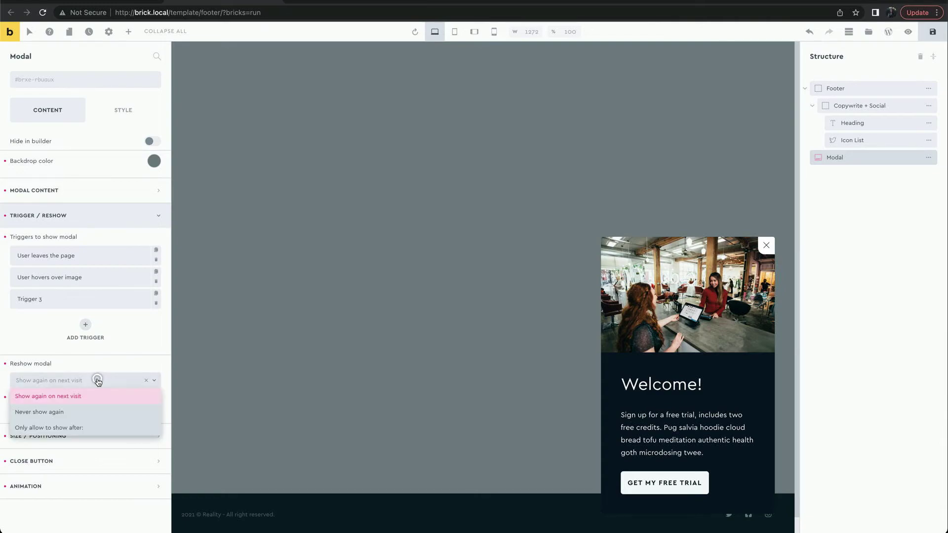
click(85, 413)
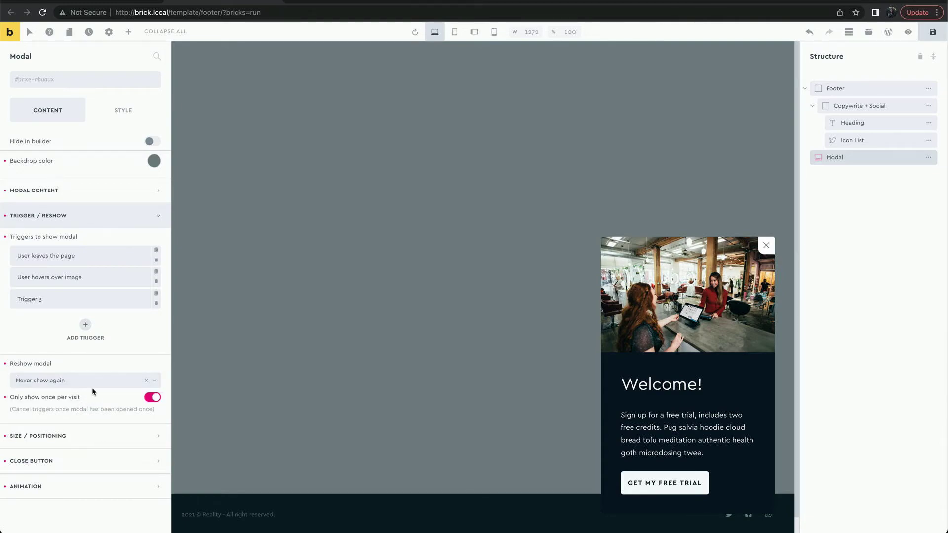
click(97, 381)
click(85, 425)
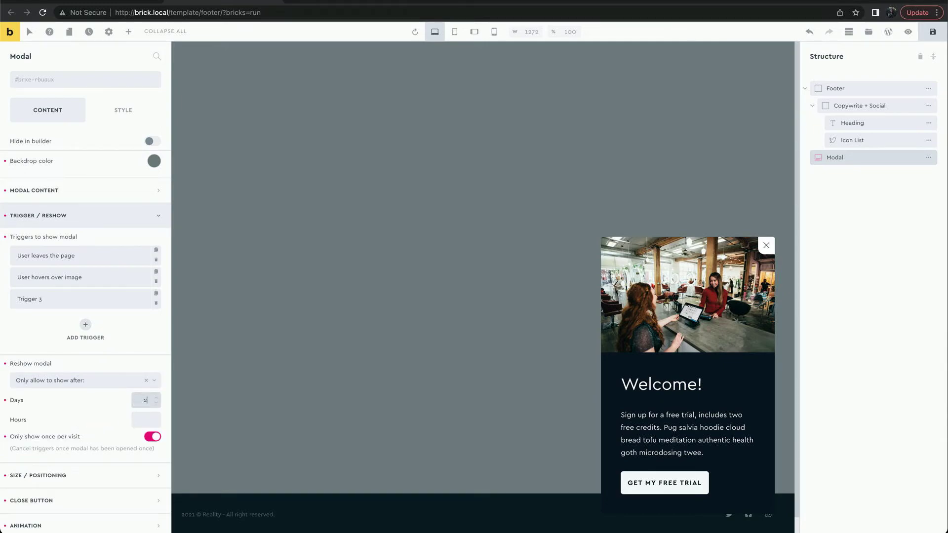
click(146, 420)
text(1)
Step: Reset the reshow options, then set 'Show again on next visit' with once-per-visit off
click(6, 364)
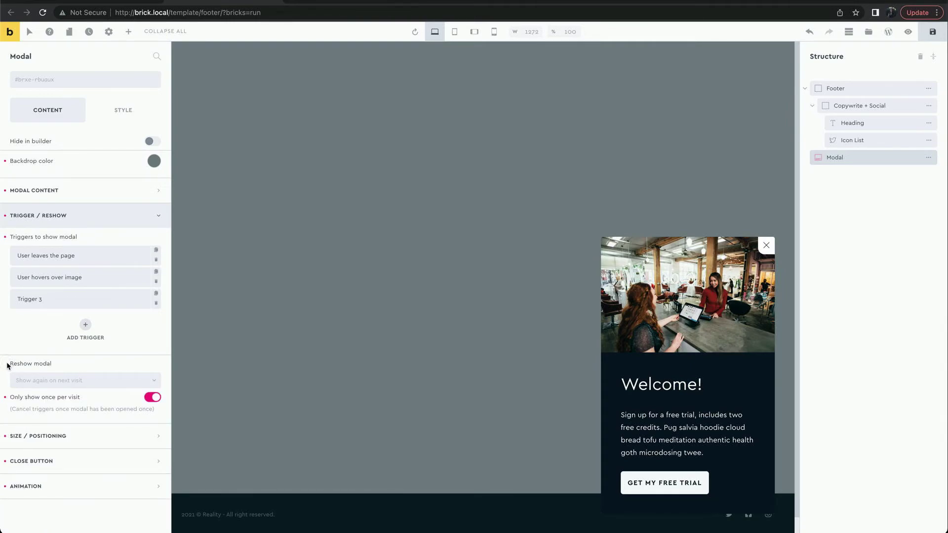
click(5, 400)
click(65, 385)
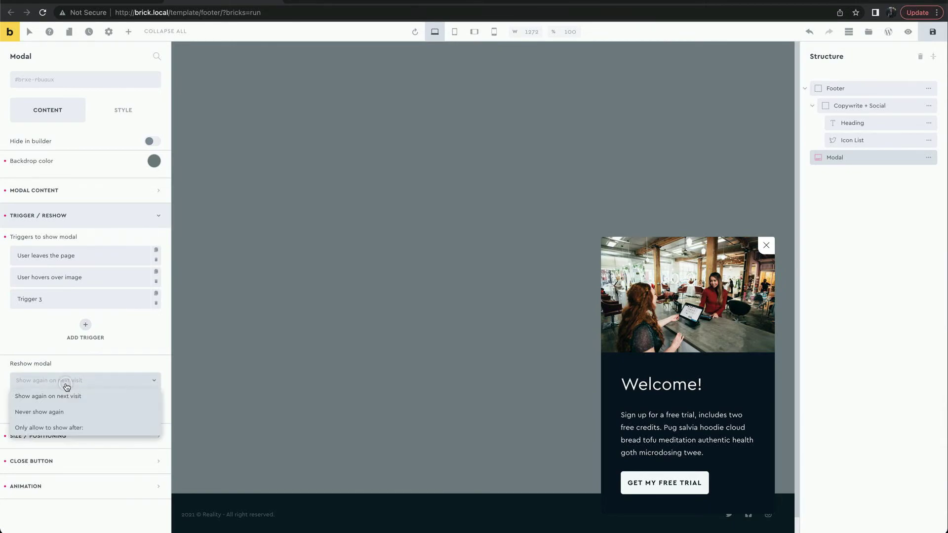
click(65, 395)
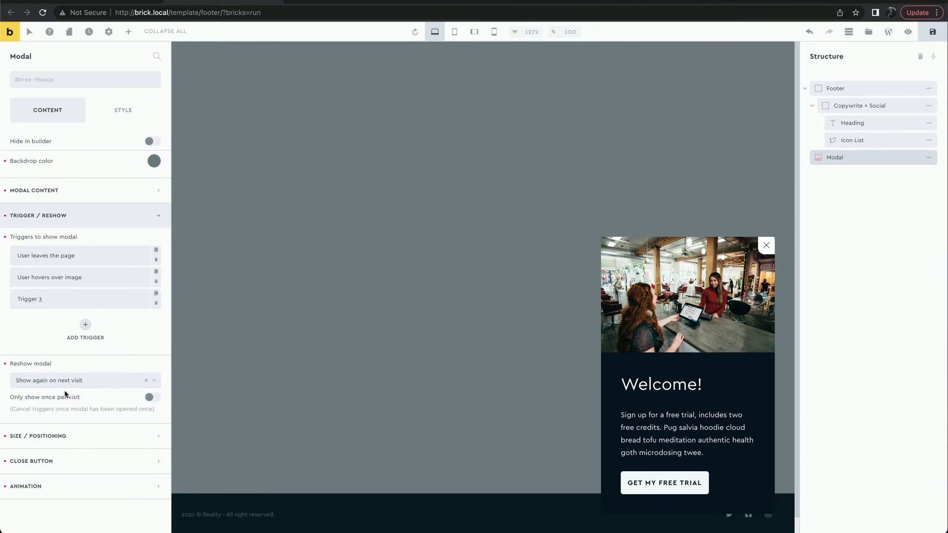
Step: Delete the three triggers and add one Trigger 1 firing on page load after 600 ms
click(156, 261)
click(156, 261)
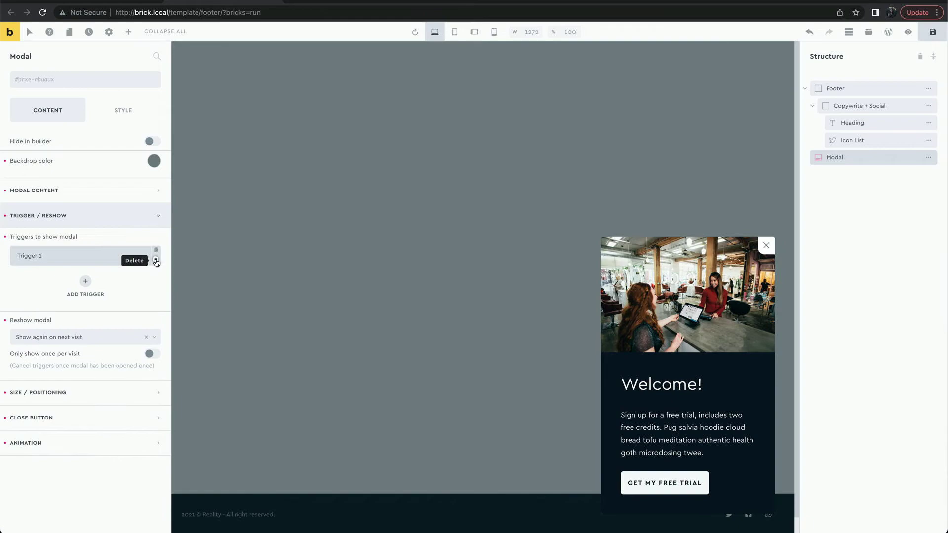
click(156, 261)
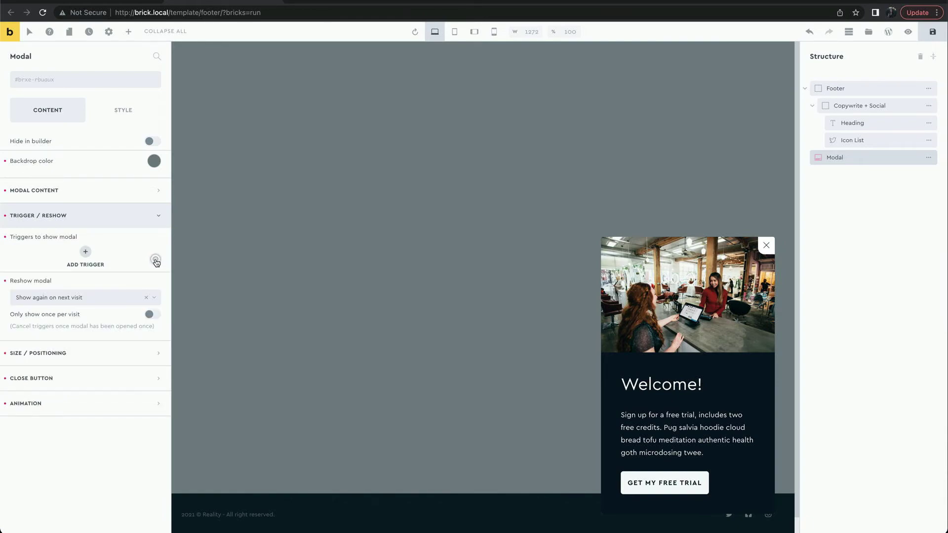
click(87, 253)
click(87, 336)
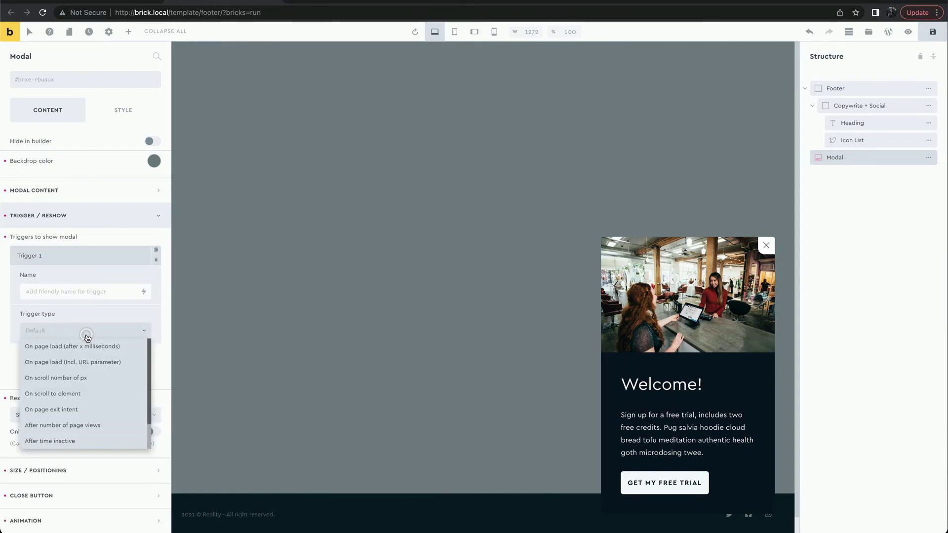
click(85, 347)
click(127, 356)
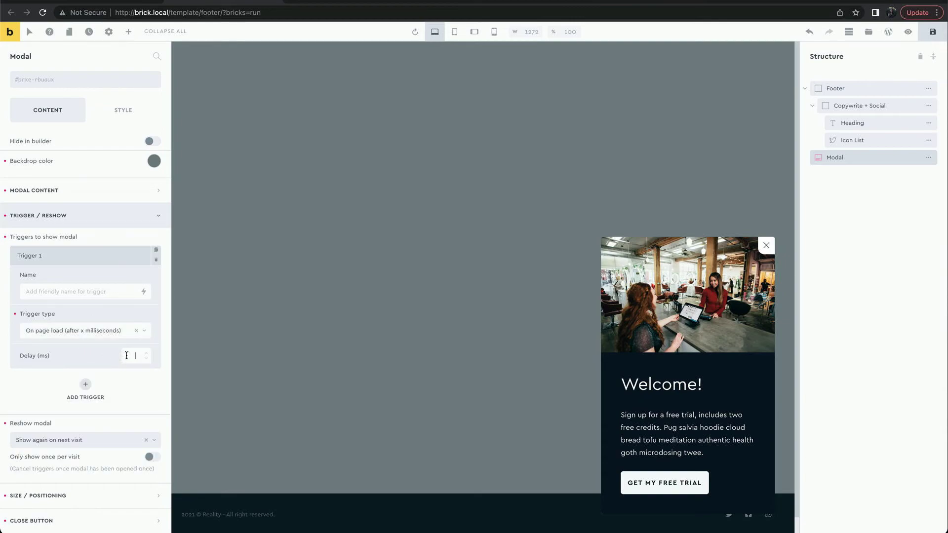
click(122, 258)
Step: Collapse Trigger / Reshow, expand the Animation settings, and save the footer template
click(127, 220)
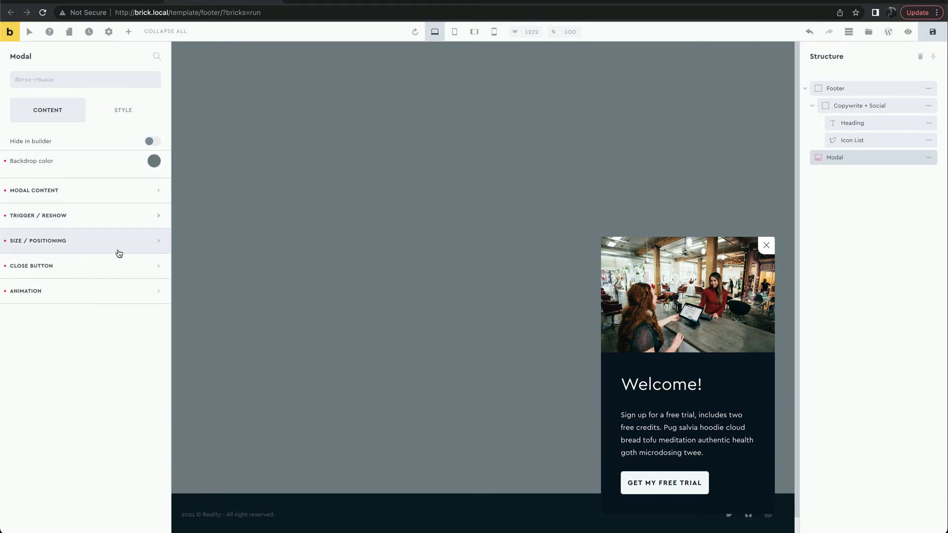
click(112, 300)
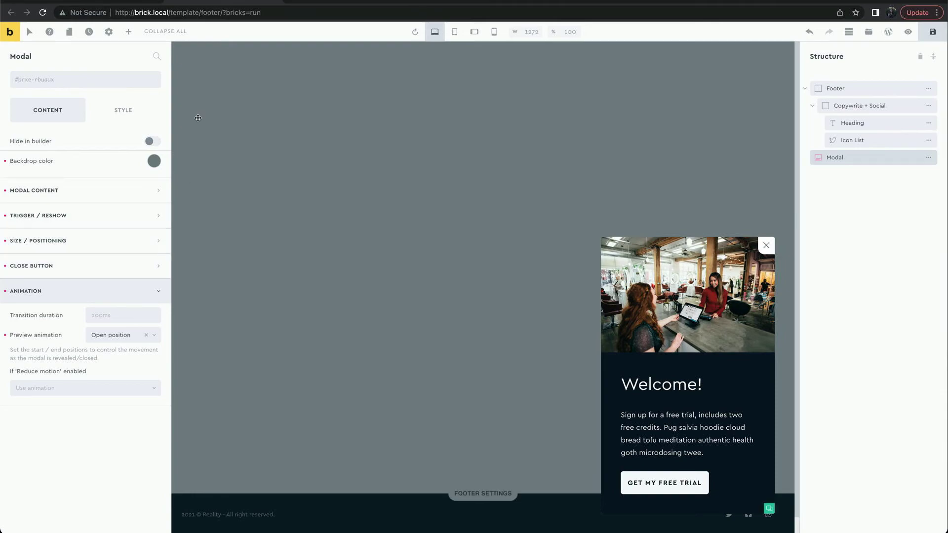
click(932, 32)
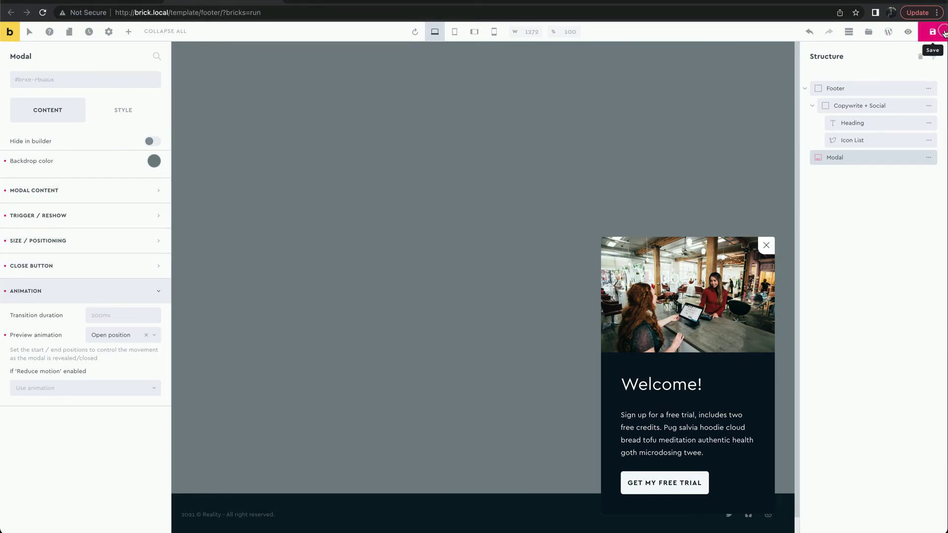
Step: Preview the modal's animation at its Start, Open and End positions
click(113, 335)
click(114, 347)
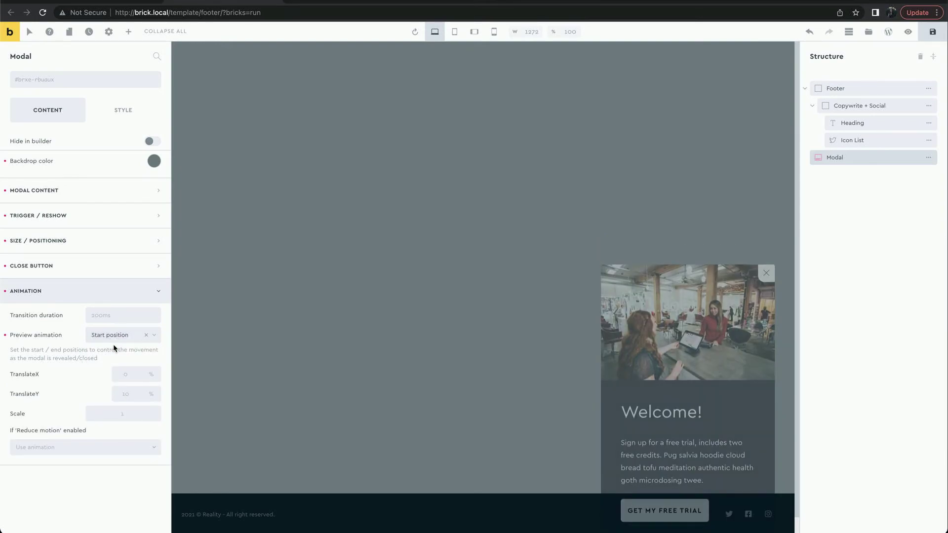
click(117, 334)
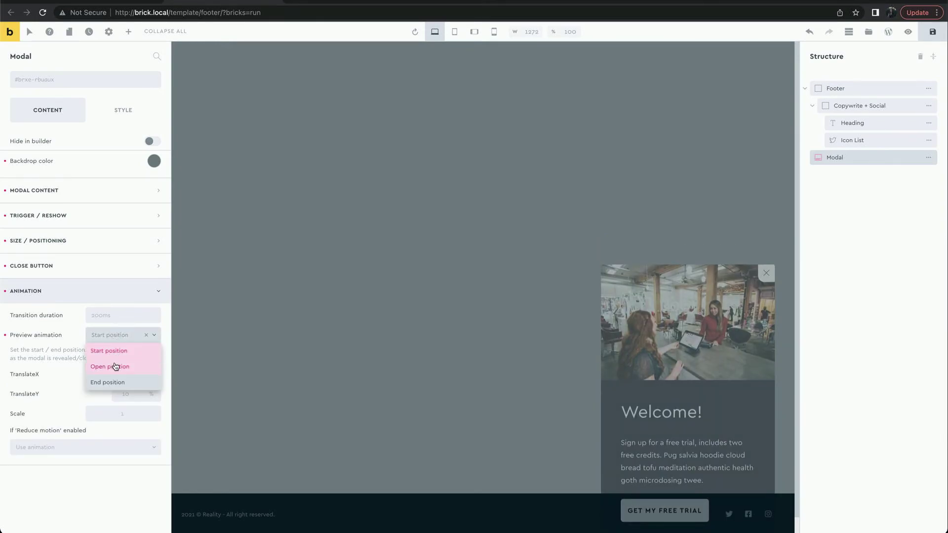
click(115, 366)
click(119, 335)
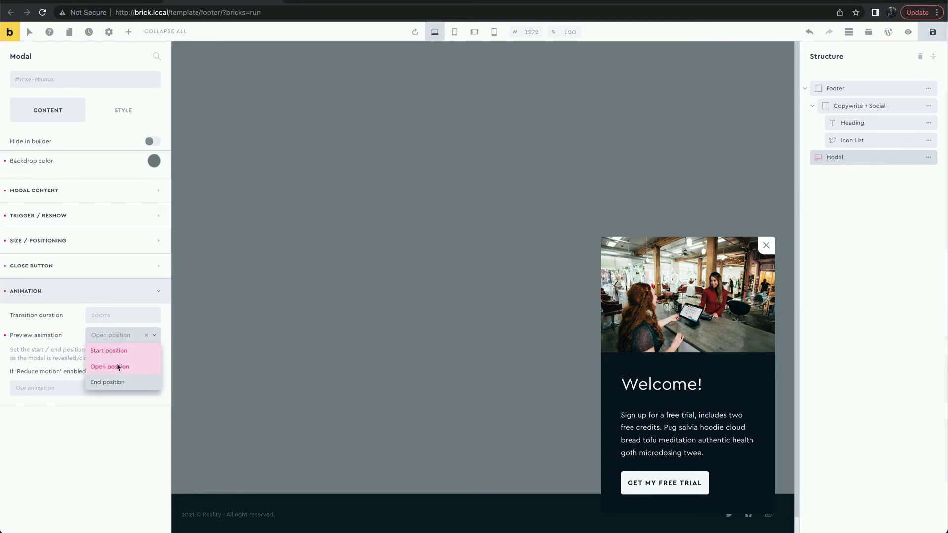
click(116, 383)
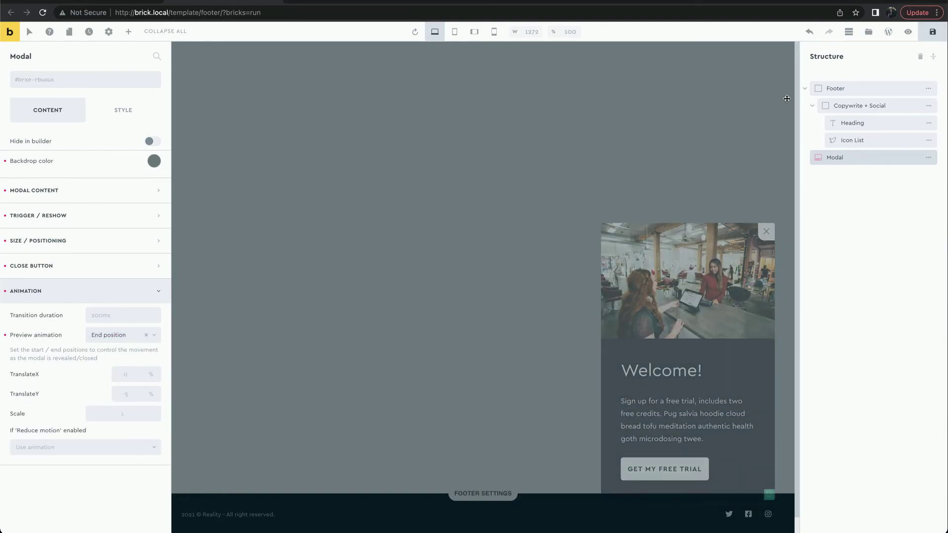
Step: Save again, then check the Welcome popup on the live site and close it
click(932, 31)
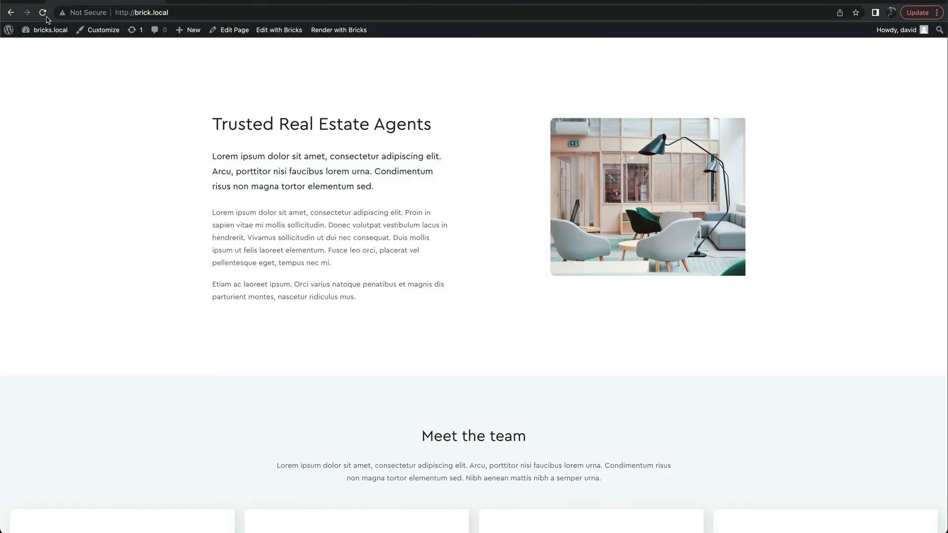
click(43, 13)
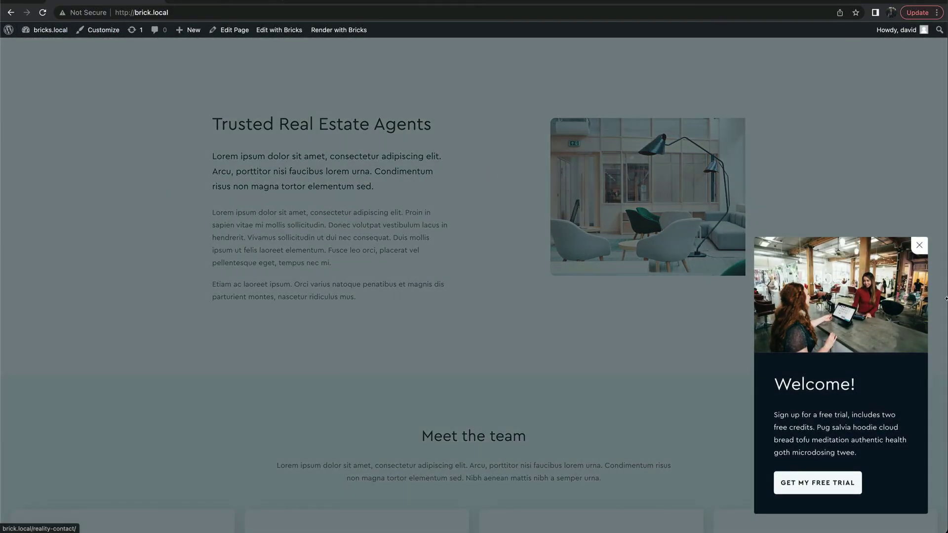
click(920, 250)
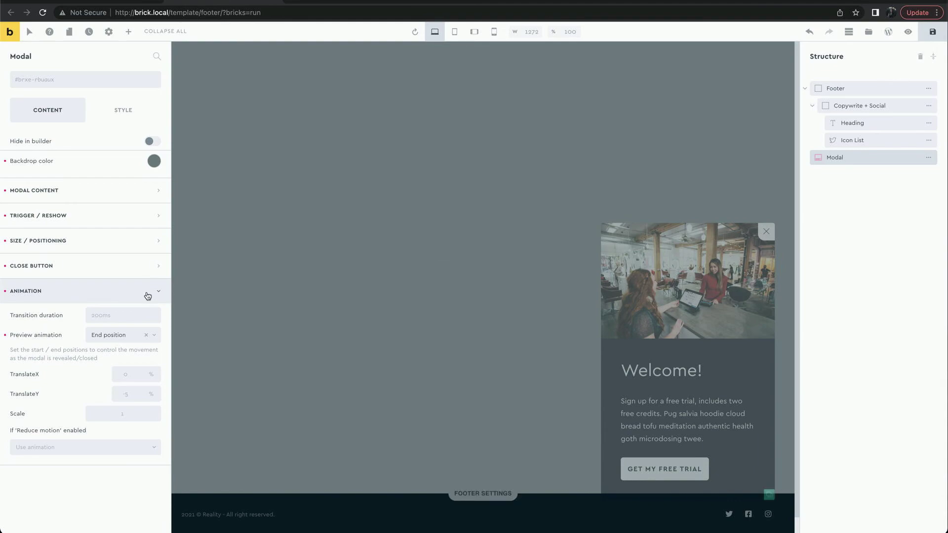
Step: Set the animation Start position to TranslateY 0 and TranslateX 50
click(125, 335)
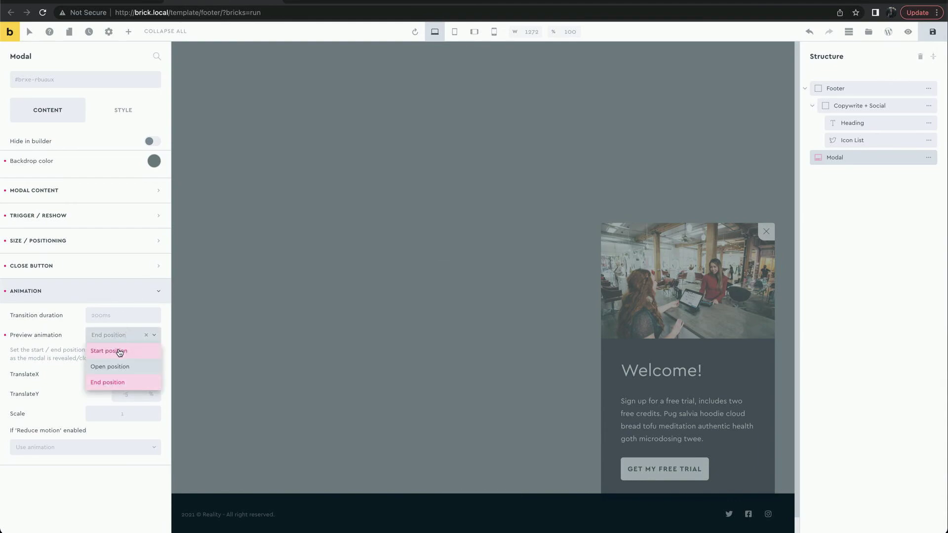
click(118, 349)
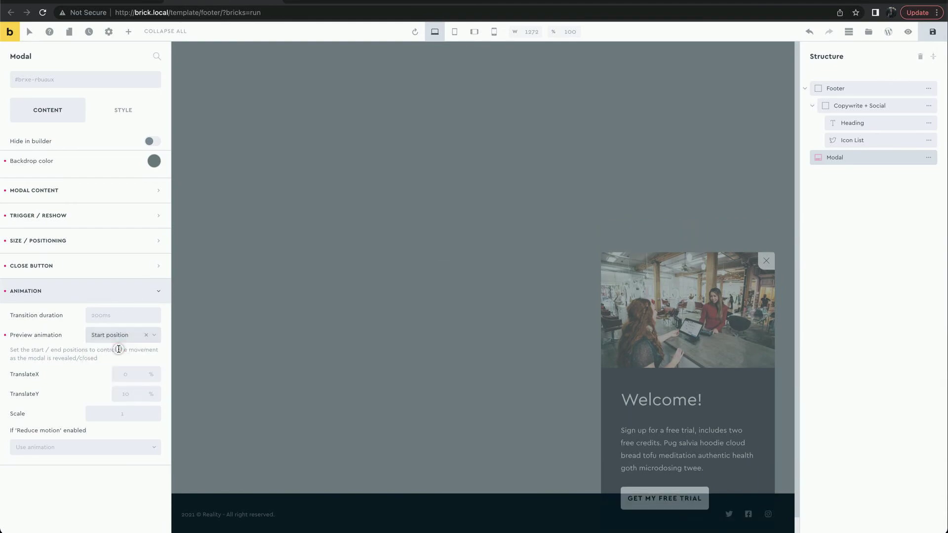
click(124, 388)
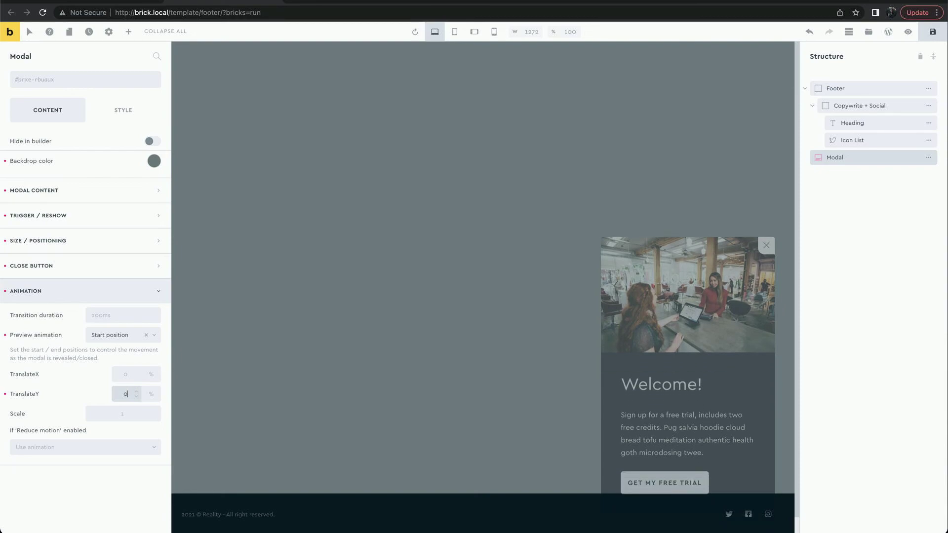
click(127, 373)
text(50)
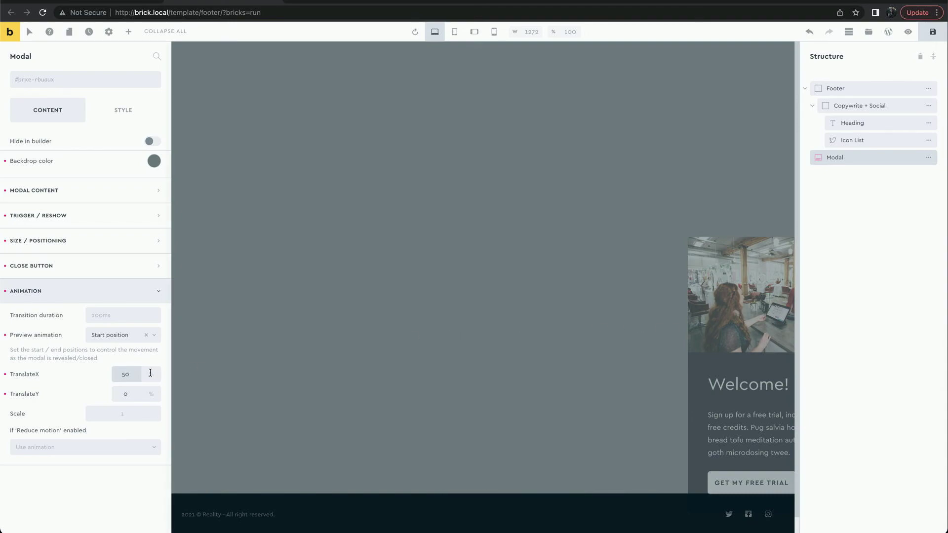
Step: Preview the modal's animation at the Open and End positions
click(127, 337)
click(121, 368)
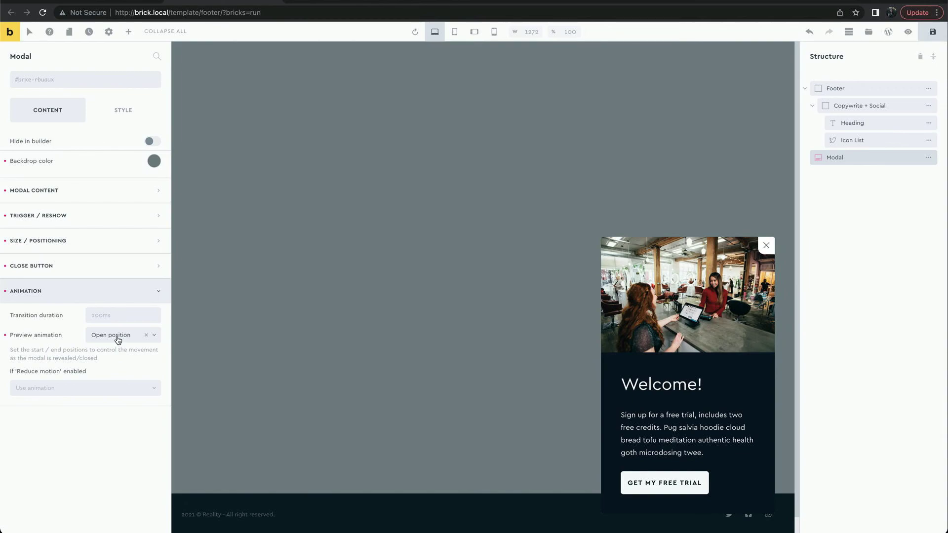
click(117, 339)
click(115, 380)
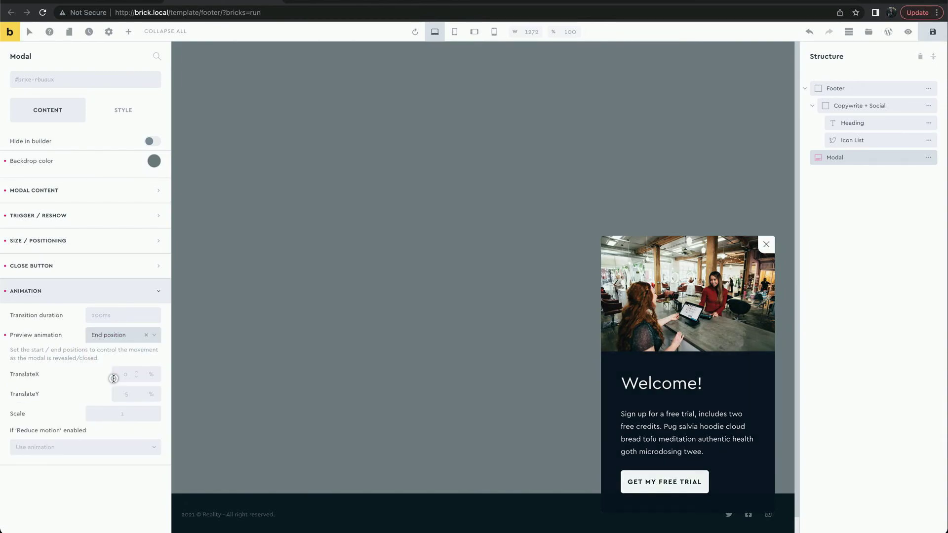